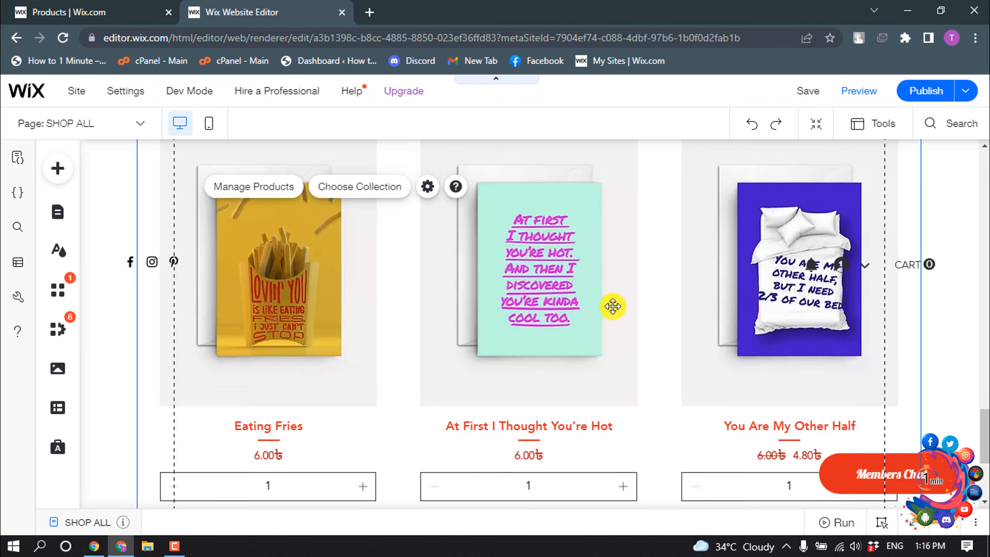
Create a new digital file product in the store and name it "Sample Product".
{"action": "scroll", "coordinate": [613, 306], "scroll_direction": "down", "scroll_amount": 5}
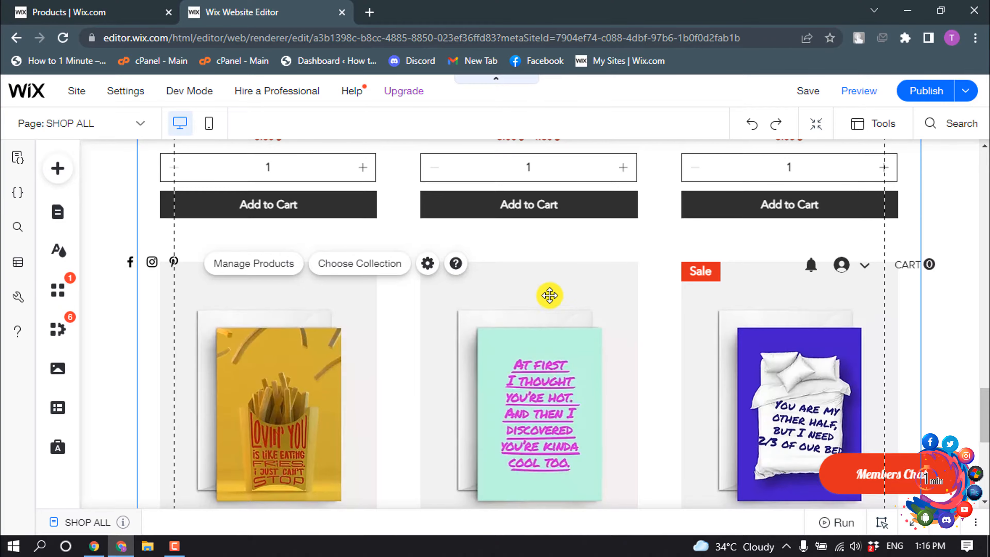
{"action": "left_click", "coordinate": [262, 273]}
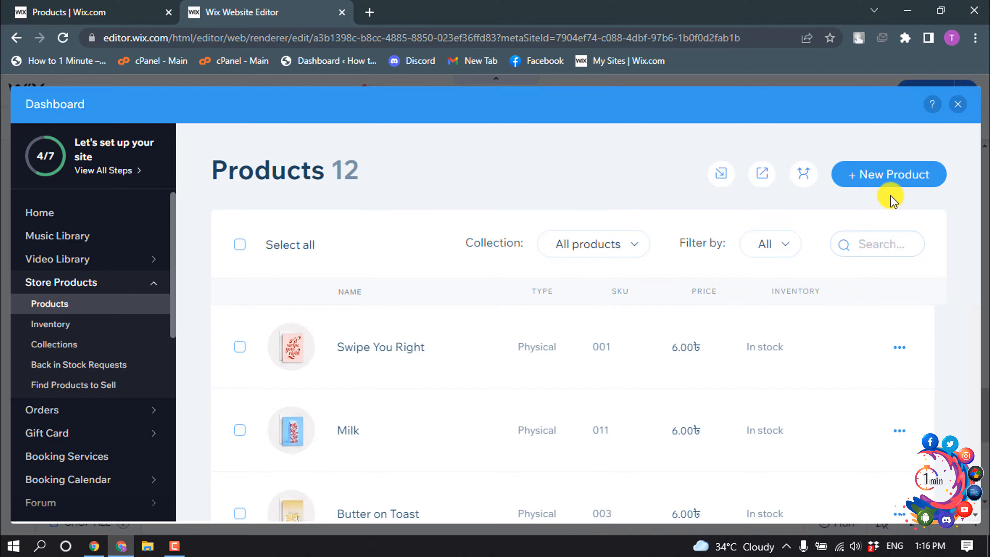
{"action": "left_click", "coordinate": [892, 175]}
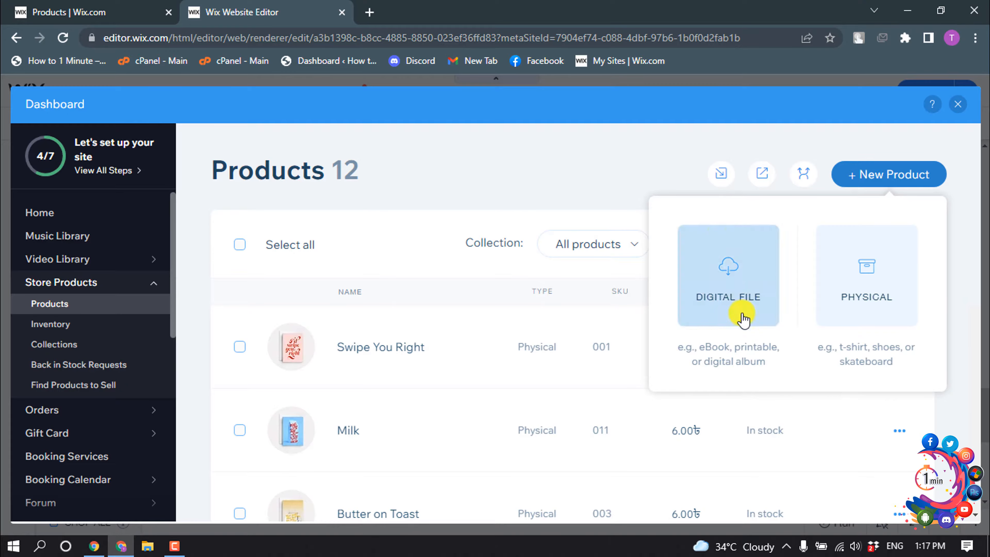
{"action": "left_click", "coordinate": [715, 300]}
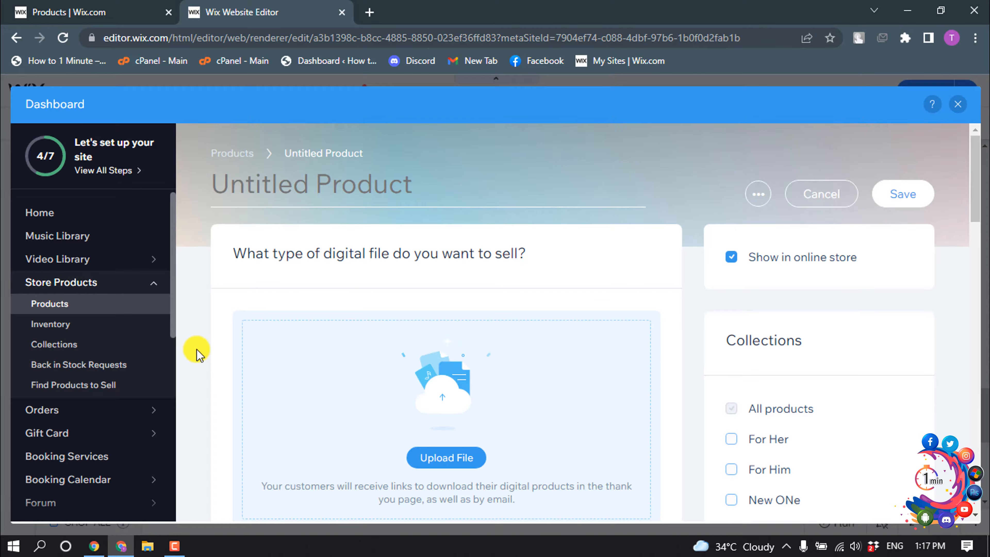
{"action": "type", "text": "Sample Product"}
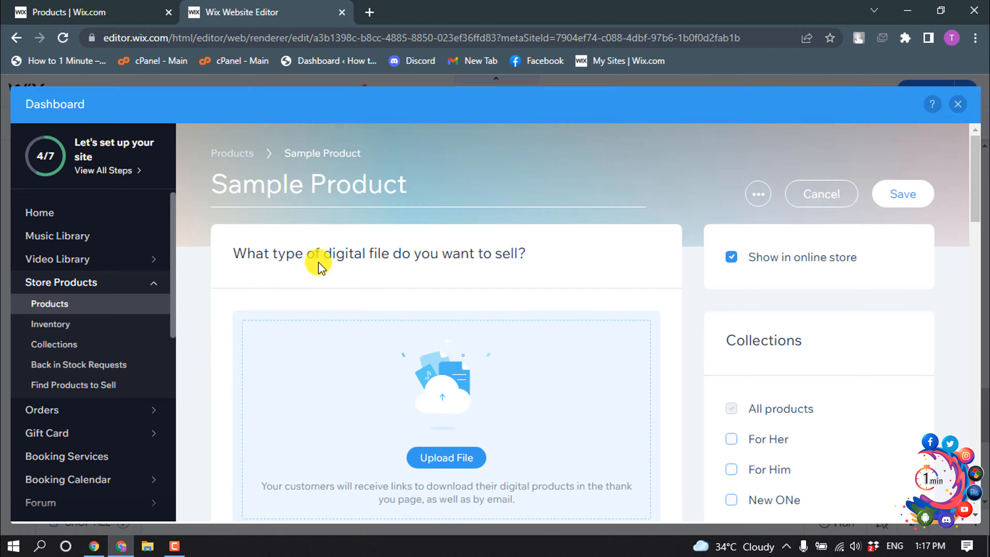
Upload the image jr-korpa-QVwq0V_ng98-unsplash.jpg from the Photo folder and add it as the product's digital file.
{"action": "scroll", "coordinate": [441, 381], "scroll_direction": "down", "scroll_amount": 3}
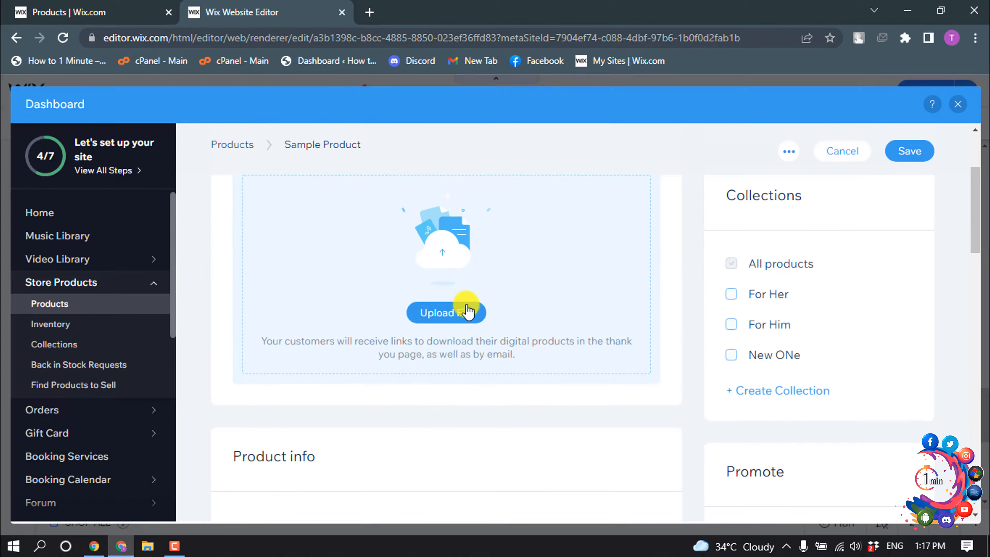
{"action": "left_click", "coordinate": [441, 312]}
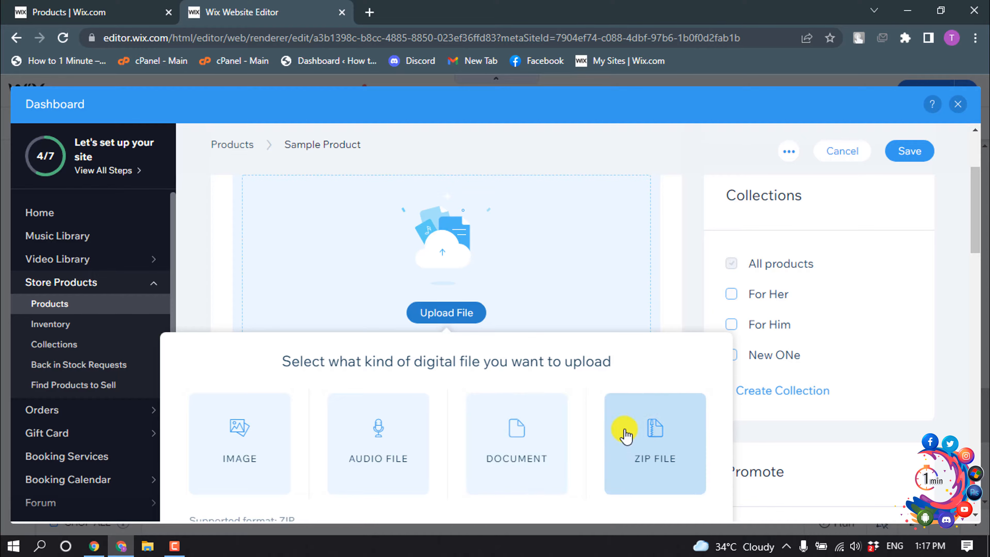
{"action": "left_click", "coordinate": [228, 464]}
{"action": "scroll", "coordinate": [301, 425], "scroll_direction": "down", "scroll_amount": 4}
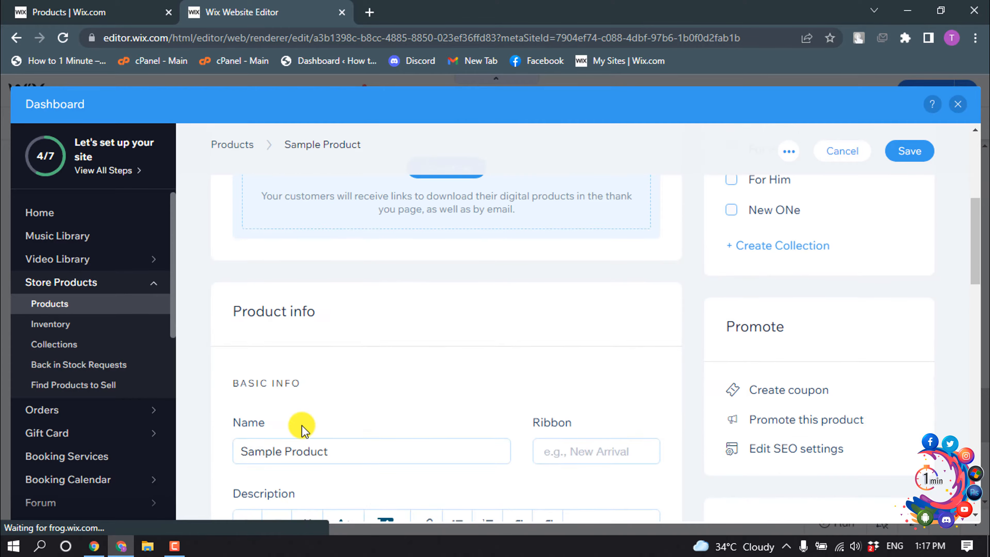
{"action": "scroll", "coordinate": [301, 424], "scroll_direction": "up", "scroll_amount": 4}
{"action": "left_click", "coordinate": [445, 314]}
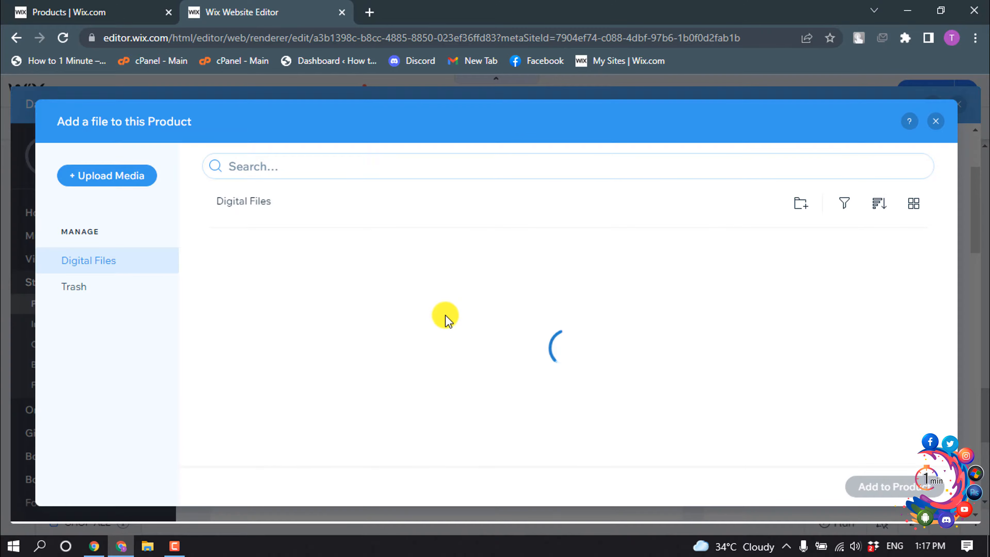
{"action": "scroll", "coordinate": [541, 382], "scroll_direction": "down", "scroll_amount": 2}
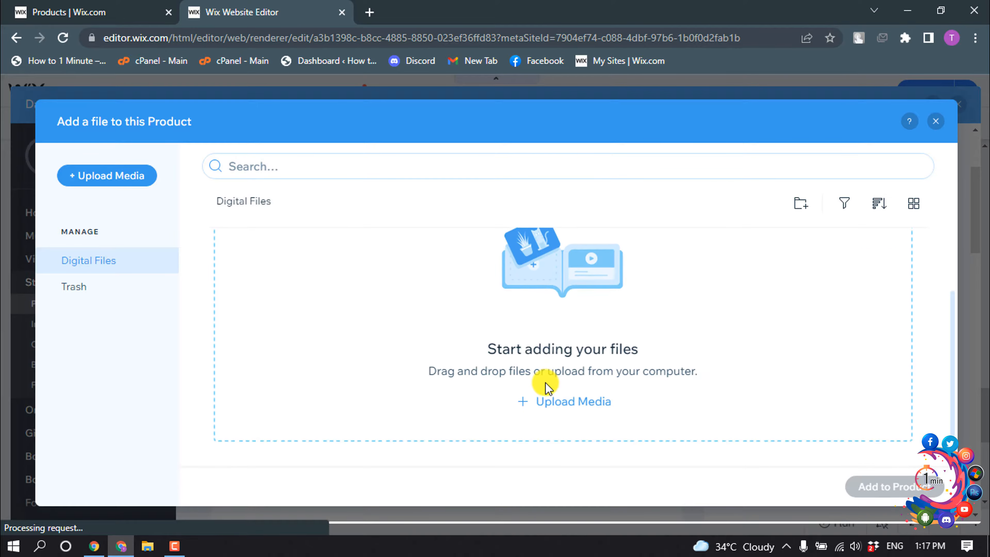
{"action": "left_click", "coordinate": [566, 406]}
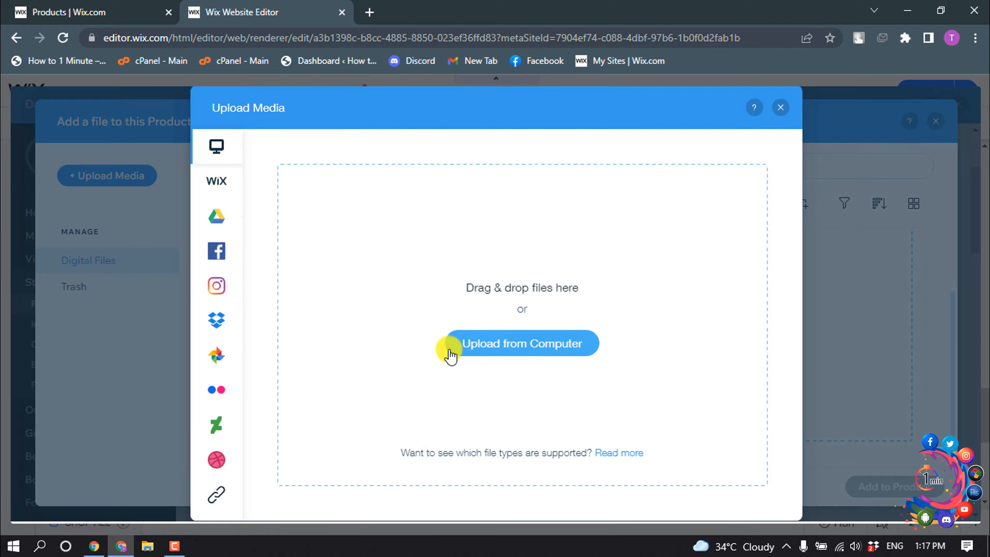
{"action": "left_click", "coordinate": [500, 345]}
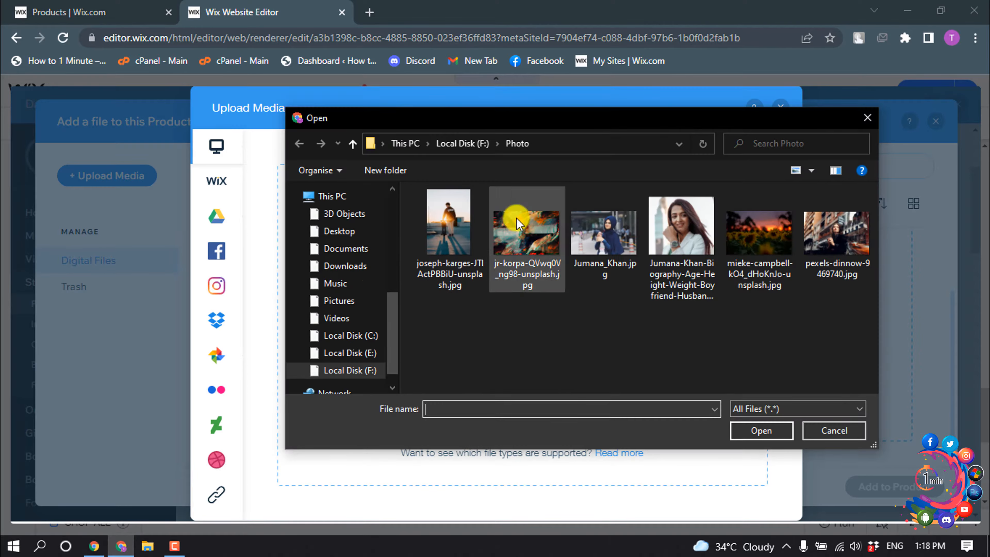
{"action": "left_click", "coordinate": [524, 242]}
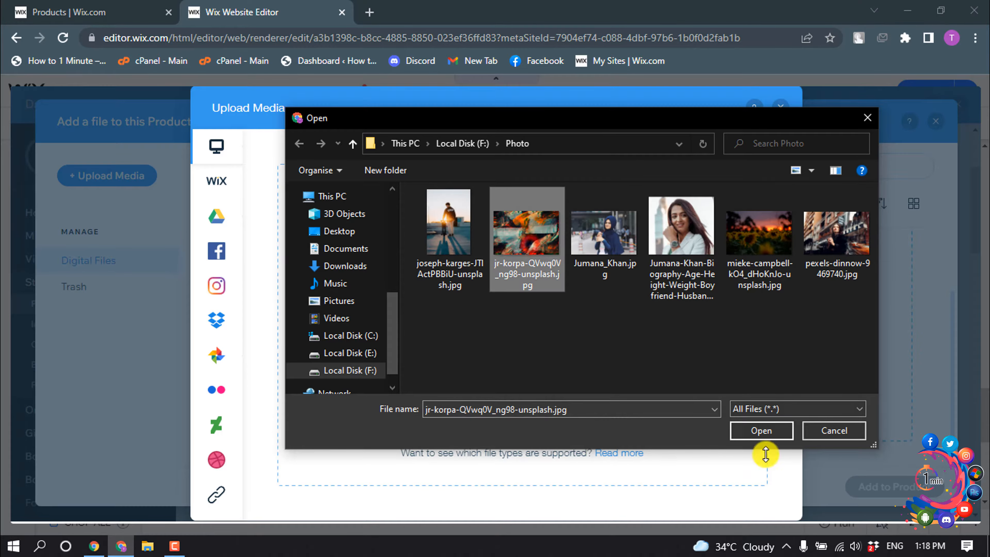
{"action": "left_click", "coordinate": [761, 430]}
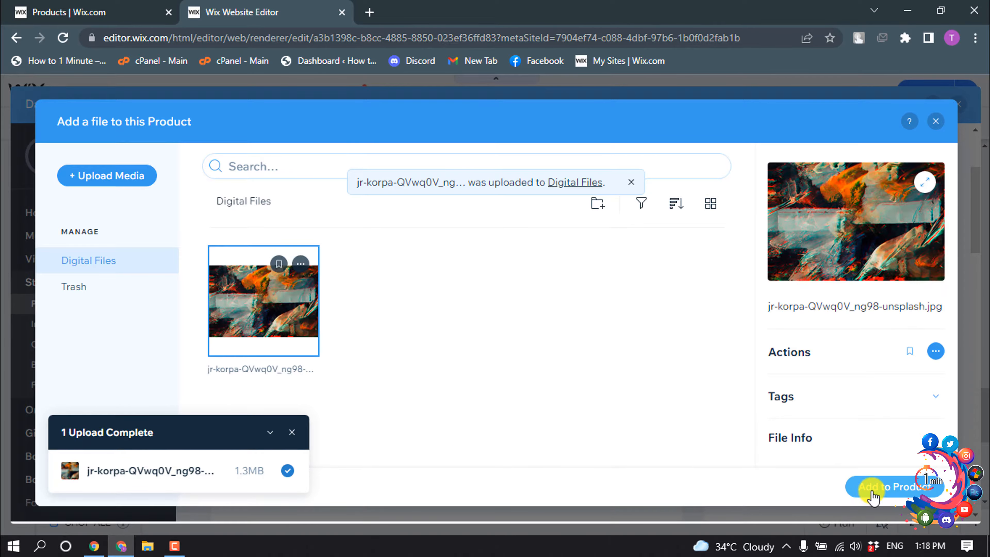
{"action": "left_click", "coordinate": [872, 497]}
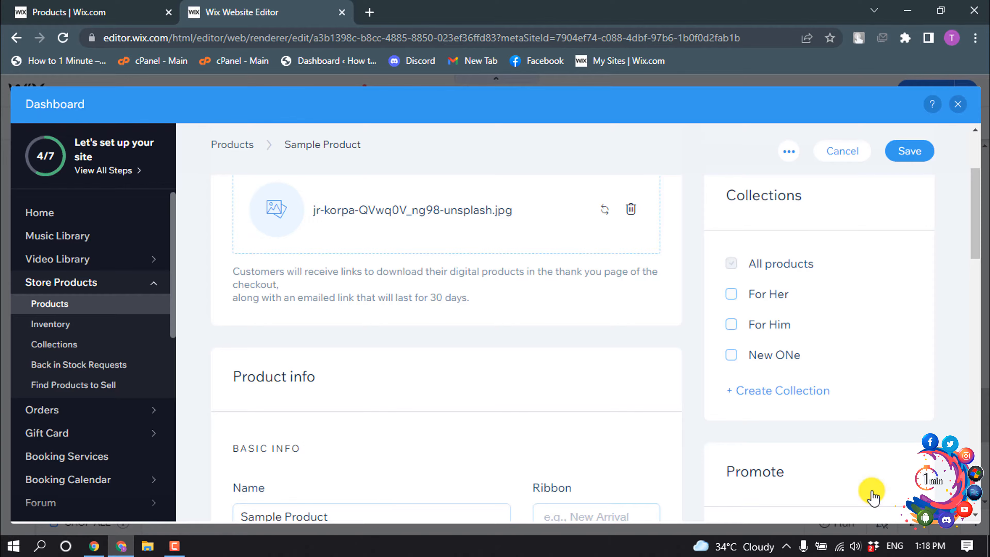
Set the product's ribbon to "New Arrival" in the basic info.
{"action": "scroll", "coordinate": [484, 336], "scroll_direction": "up", "scroll_amount": 2}
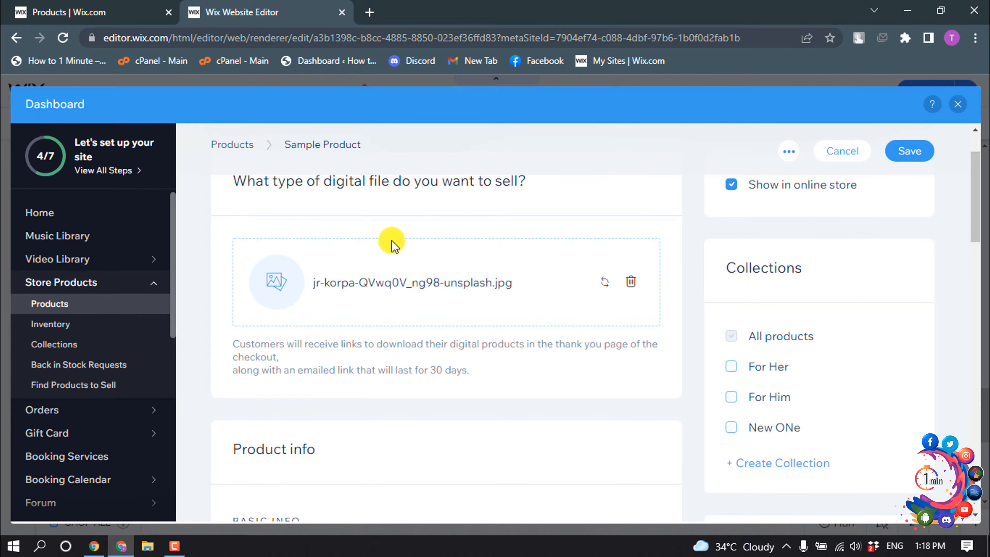
{"action": "scroll", "coordinate": [414, 274], "scroll_direction": "down", "scroll_amount": 2}
{"action": "scroll", "coordinate": [416, 277], "scroll_direction": "down", "scroll_amount": 1}
{"action": "left_click", "coordinate": [284, 345]}
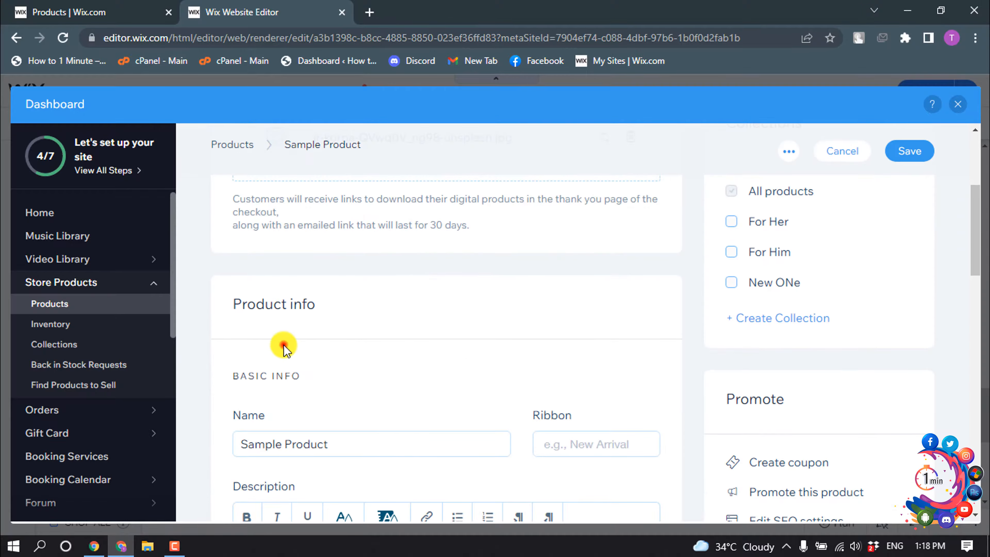
{"action": "scroll", "coordinate": [258, 300], "scroll_direction": "down", "scroll_amount": 3}
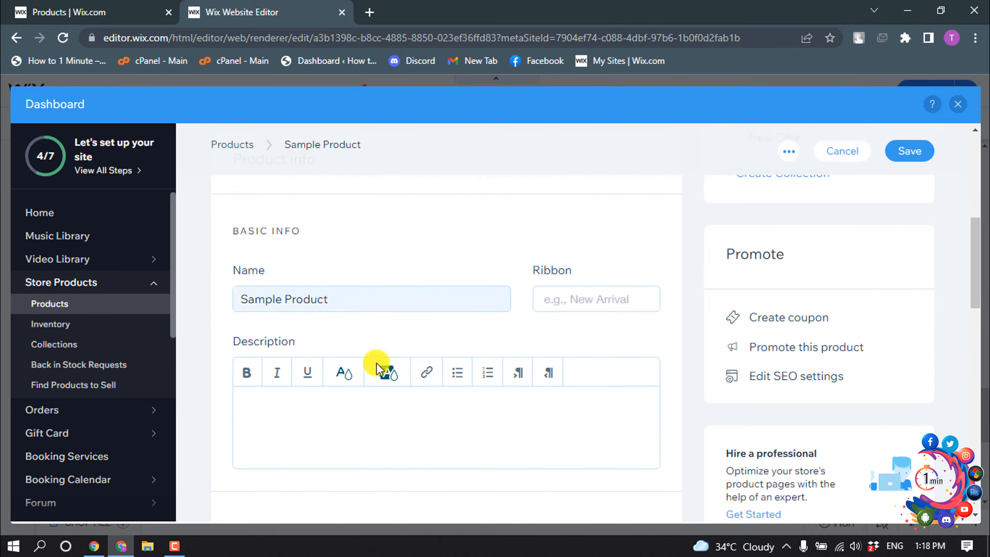
{"action": "left_click_drag", "start_coordinate": [316, 297], "coordinate": [369, 297]}
{"action": "key", "text": "ctrl+a"}
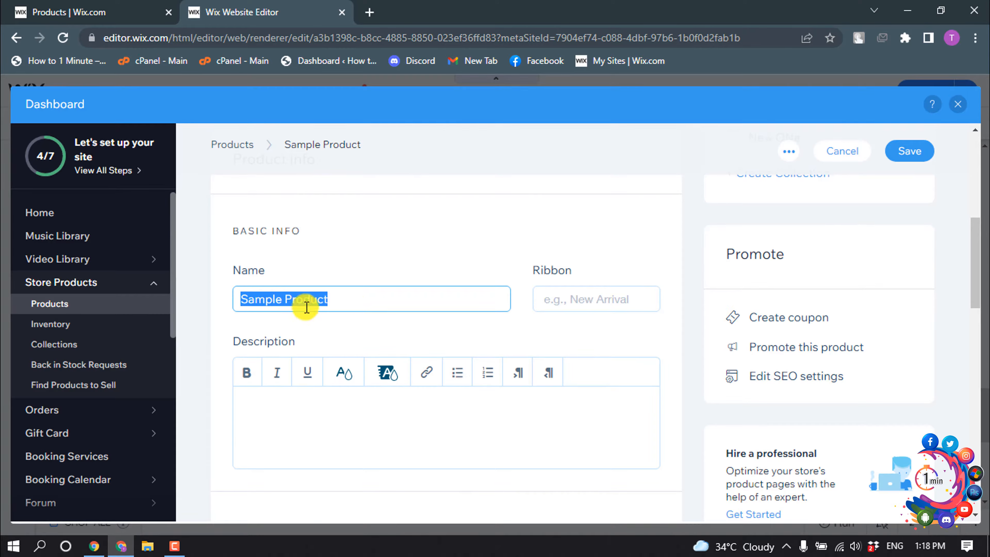
{"action": "left_click", "coordinate": [568, 295]}
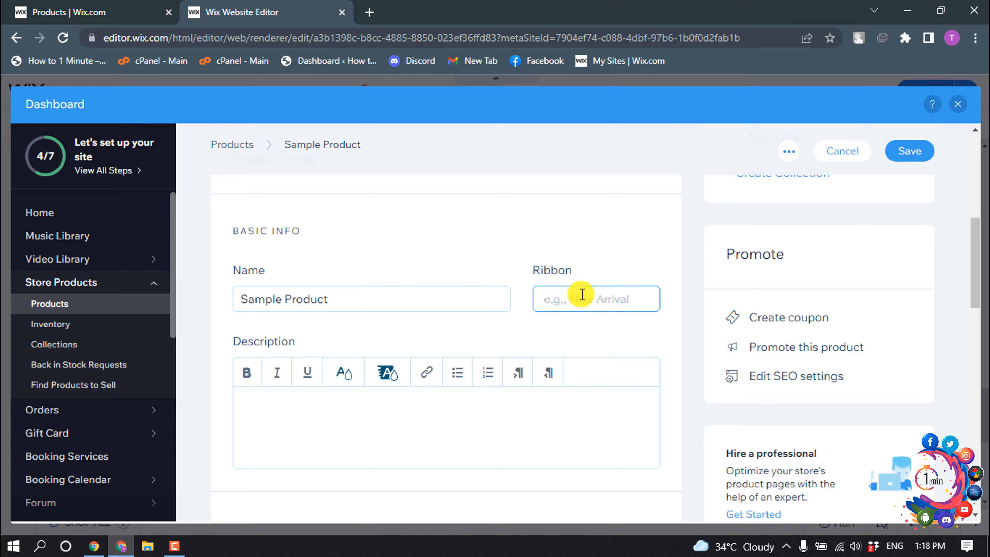
{"action": "type", "text": "New"}
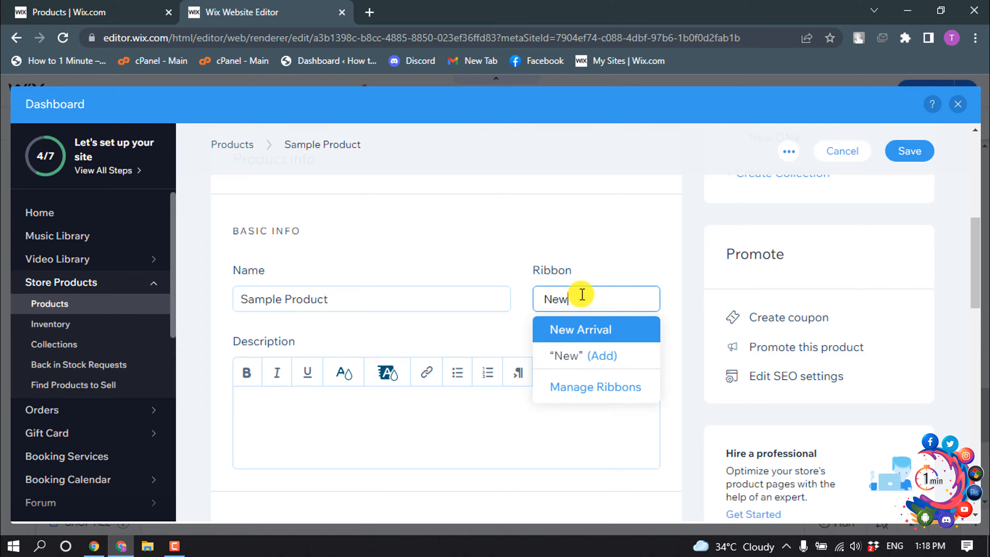
{"action": "left_click", "coordinate": [586, 334]}
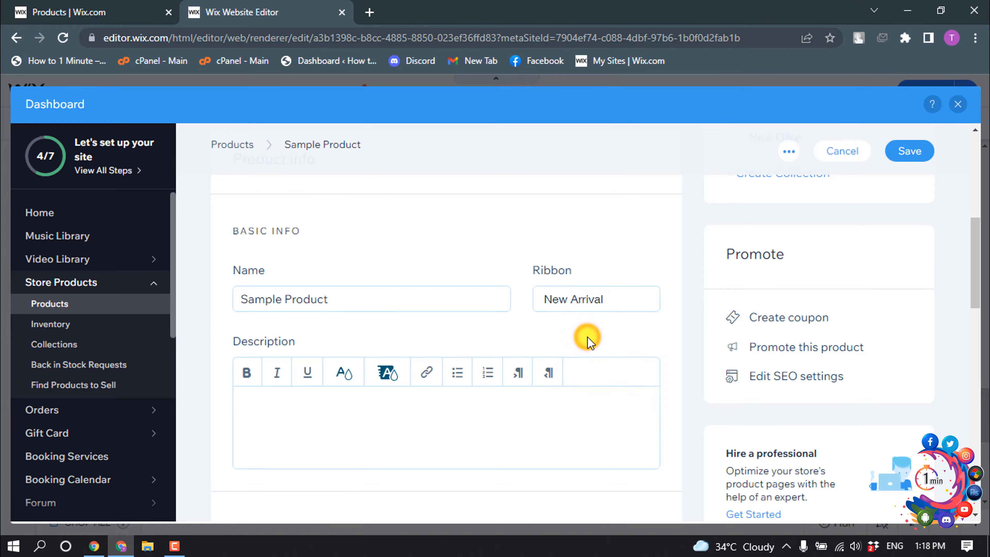
Fill in the product description with the text starting "A product description is the marketing copy that explains what a product is and why it's worth purchasing.".
{"action": "scroll", "coordinate": [588, 339], "scroll_direction": "down", "scroll_amount": 3}
{"action": "left_click", "coordinate": [324, 297]}
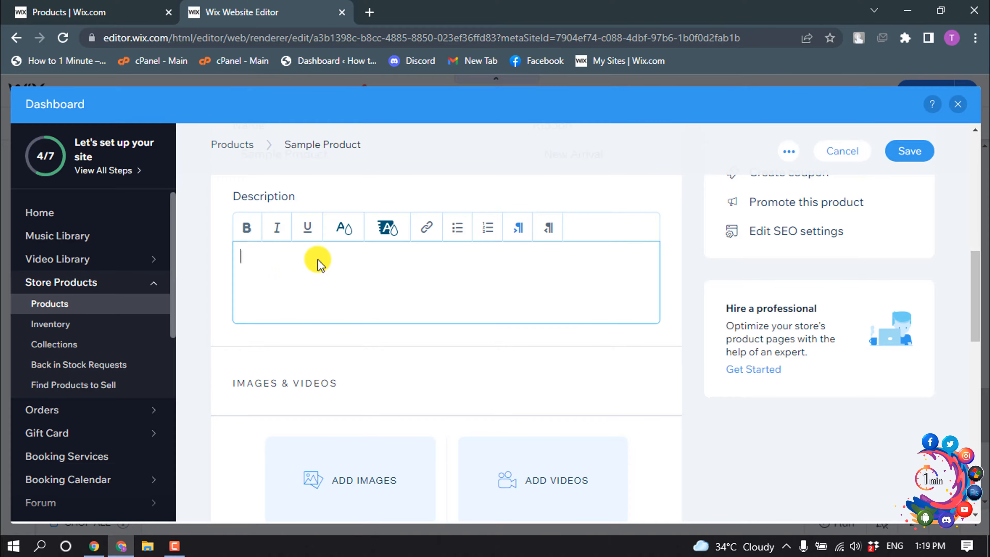
{"action": "type", "text": "A product description is the marketing copy that explains what a product is and why it’s worth purchasing. The purpose of a product description is to supply customers with important information about the features and benefits of the product so they’re compelled to buy."}
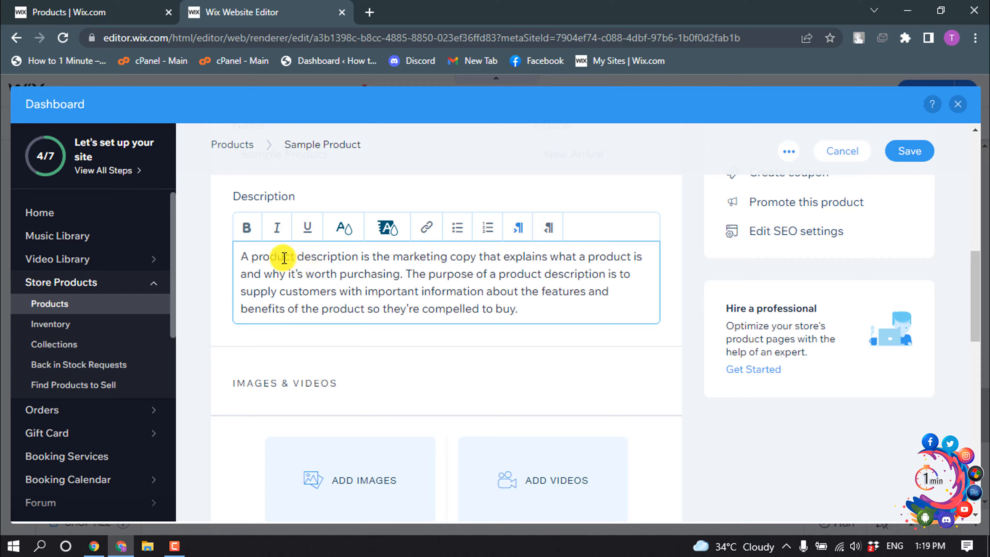
Make the words "is the marketing" in the description bold, italic and underlined.
{"action": "left_click", "coordinate": [296, 258]}
{"action": "left_click", "coordinate": [351, 258]}
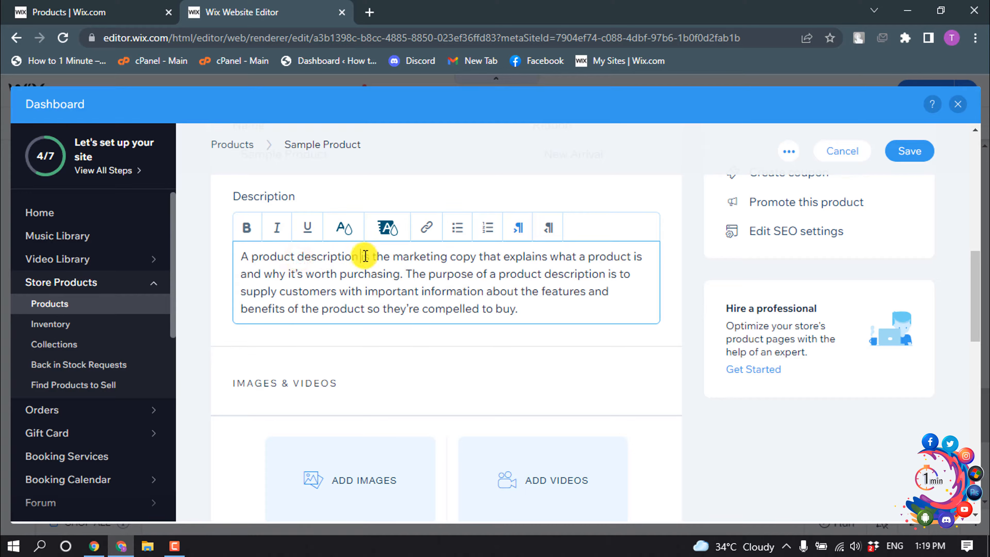
{"action": "left_click_drag", "start_coordinate": [361, 257], "coordinate": [448, 253]}
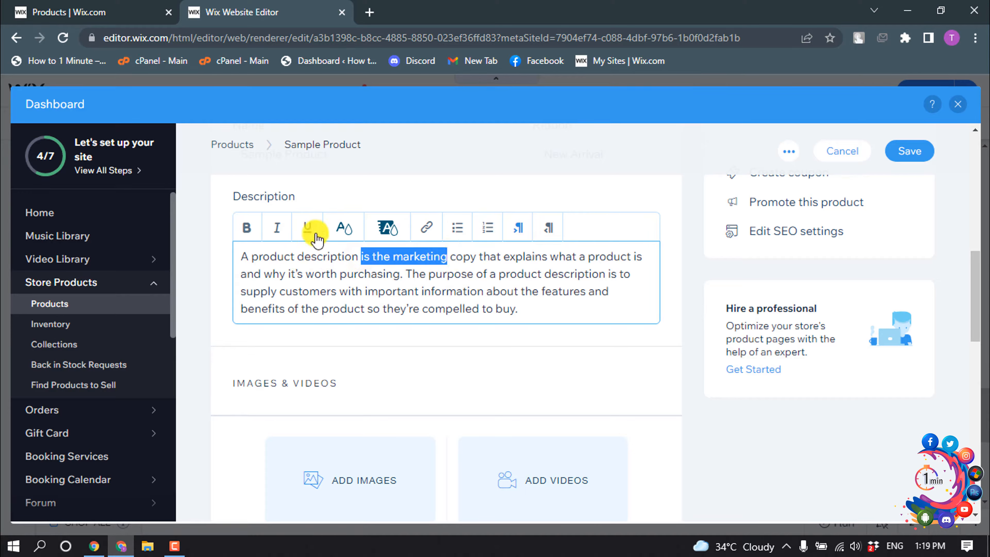
{"action": "left_click", "coordinate": [247, 227]}
{"action": "left_click", "coordinate": [277, 228]}
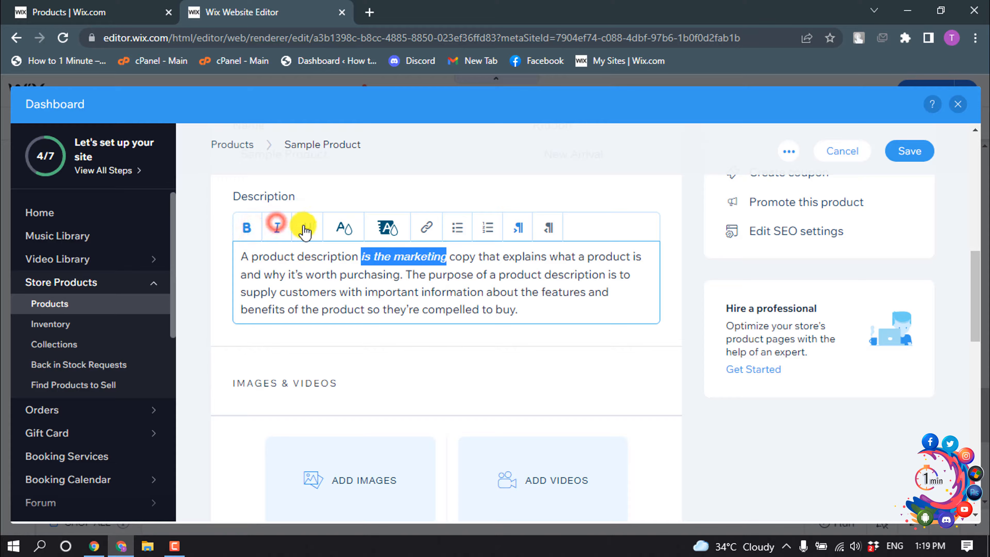
{"action": "left_click", "coordinate": [308, 228]}
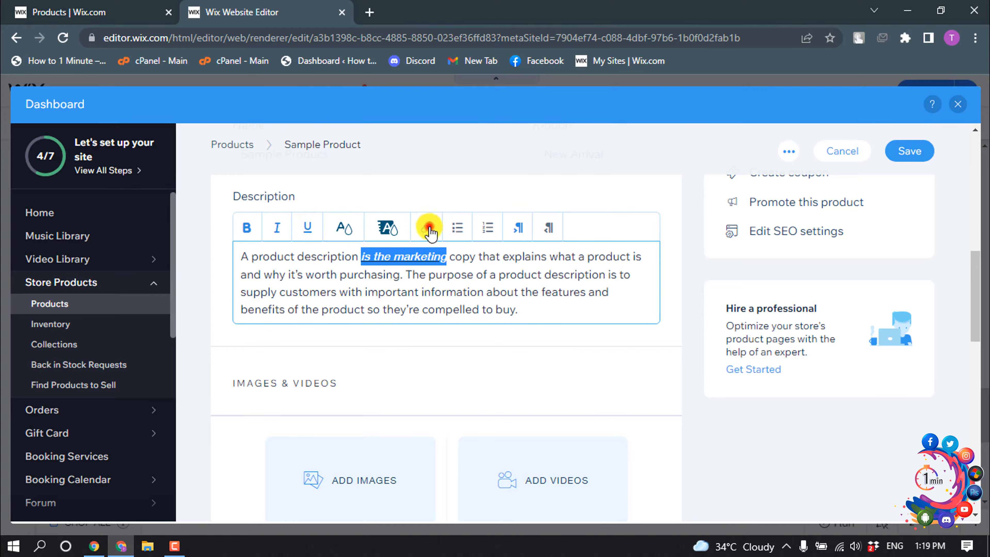
Try to add a link to the words "is the marketing" without entering an address.
{"action": "left_click", "coordinate": [429, 227]}
{"action": "left_click", "coordinate": [321, 253]}
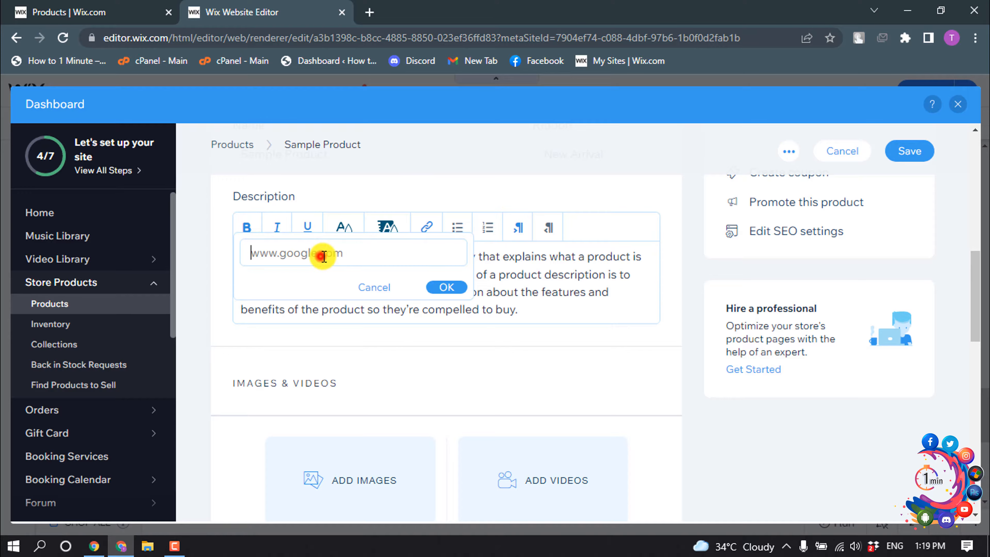
{"action": "left_click", "coordinate": [440, 288]}
{"action": "scroll", "coordinate": [407, 347], "scroll_direction": "down", "scroll_amount": 3}
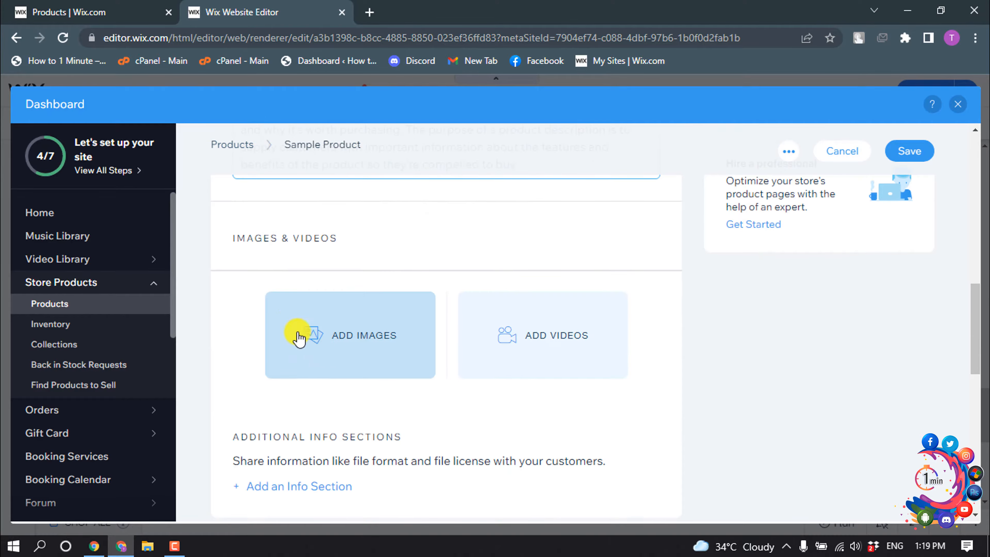
{"action": "scroll", "coordinate": [249, 322], "scroll_direction": "up", "scroll_amount": 10}
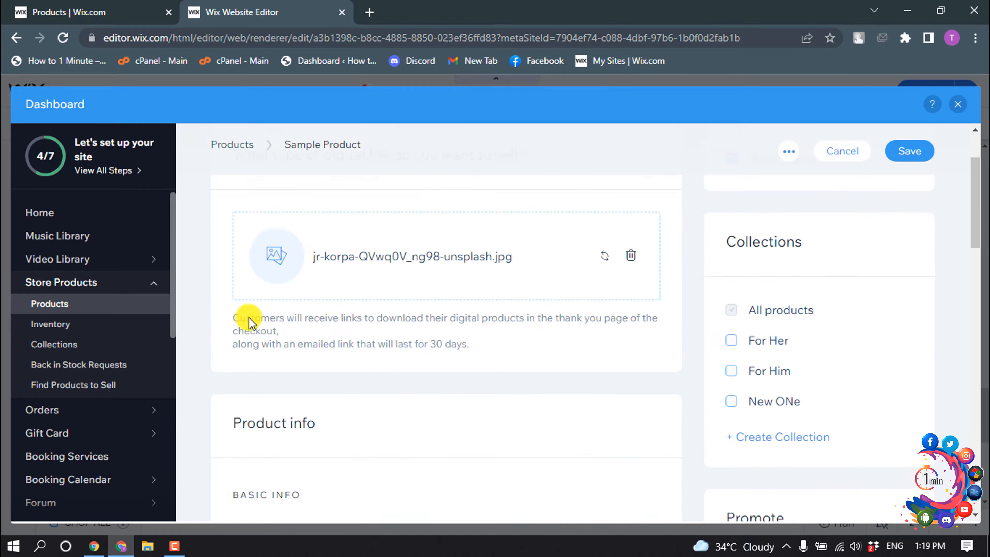
{"action": "scroll", "coordinate": [250, 323], "scroll_direction": "up", "scroll_amount": 1}
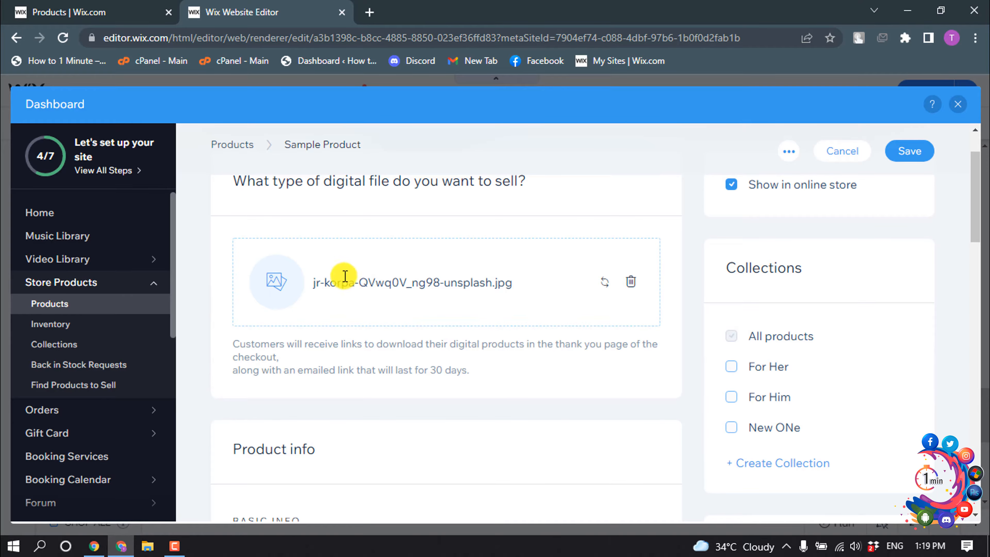
{"action": "scroll", "coordinate": [344, 282], "scroll_direction": "down", "scroll_amount": 10}
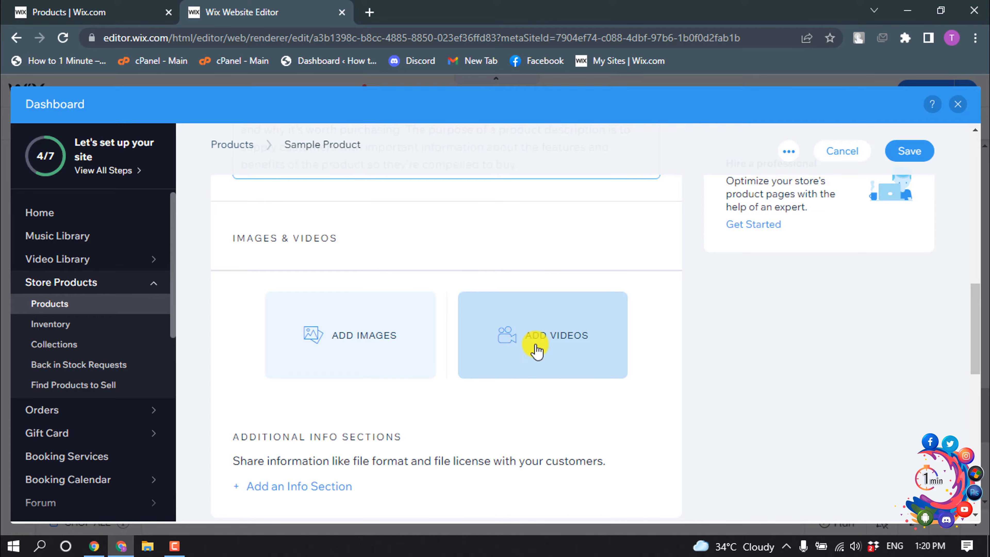
{"action": "left_click", "coordinate": [351, 346]}
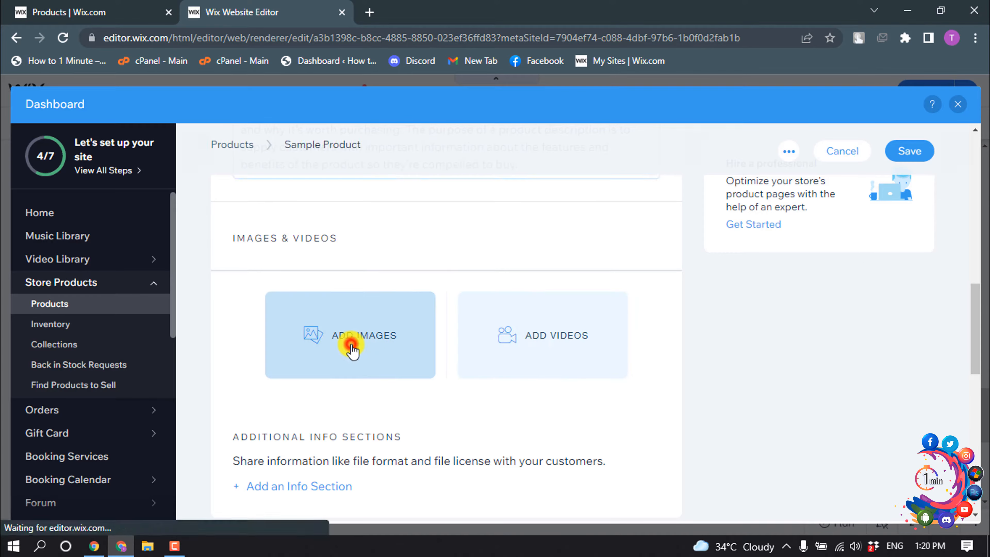
{"action": "left_click", "coordinate": [935, 121]}
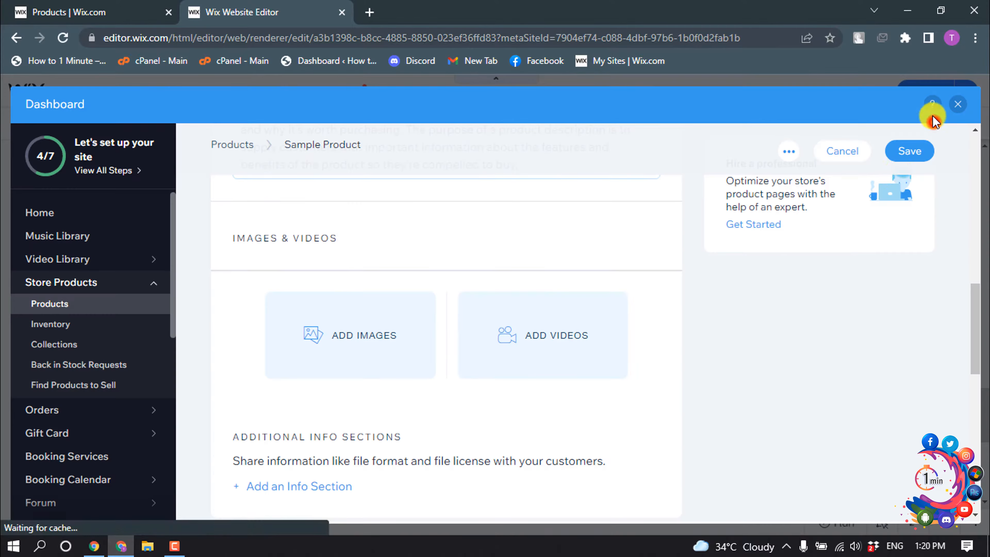
{"action": "scroll", "coordinate": [428, 376], "scroll_direction": "down", "scroll_amount": 3}
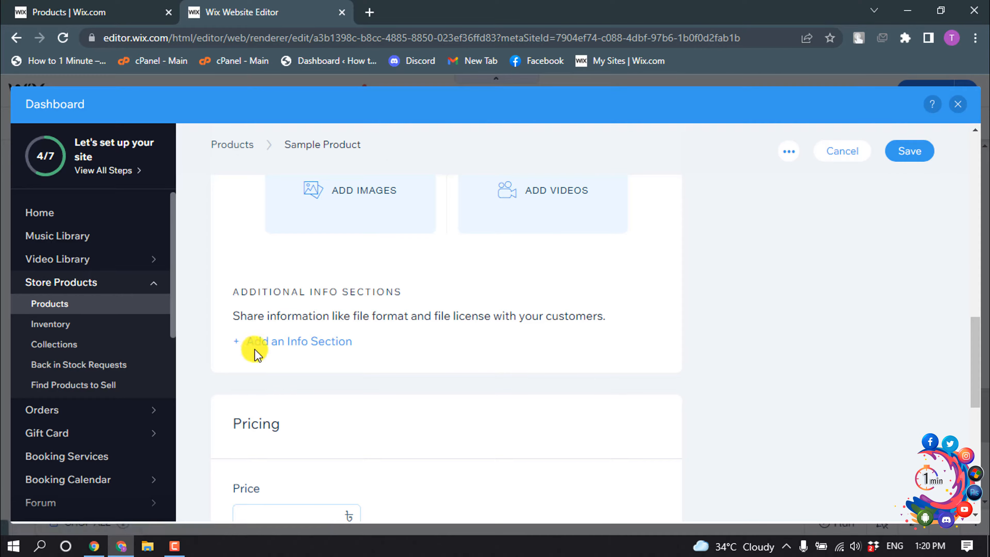
{"action": "left_click", "coordinate": [272, 343]}
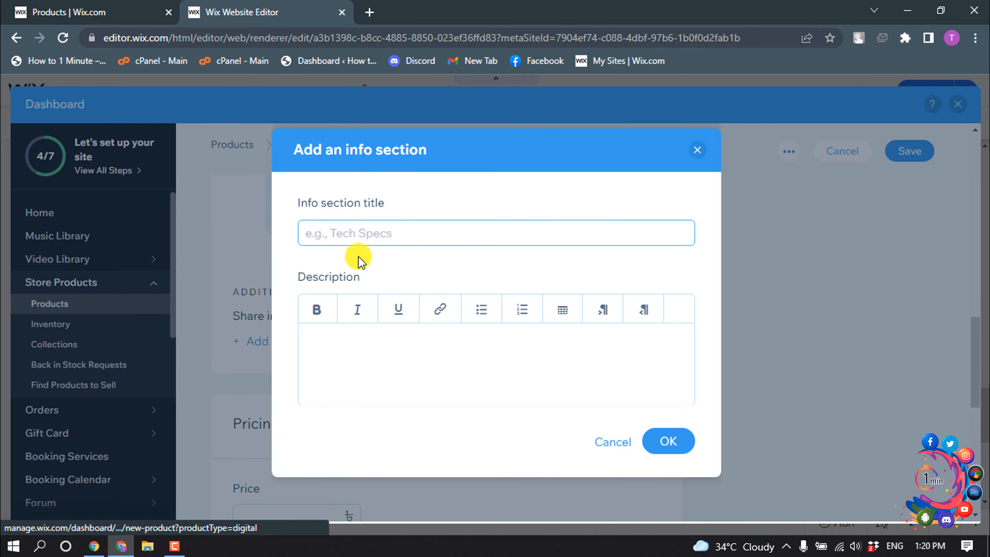
{"action": "left_click", "coordinate": [329, 235]}
{"action": "left_click", "coordinate": [344, 382]}
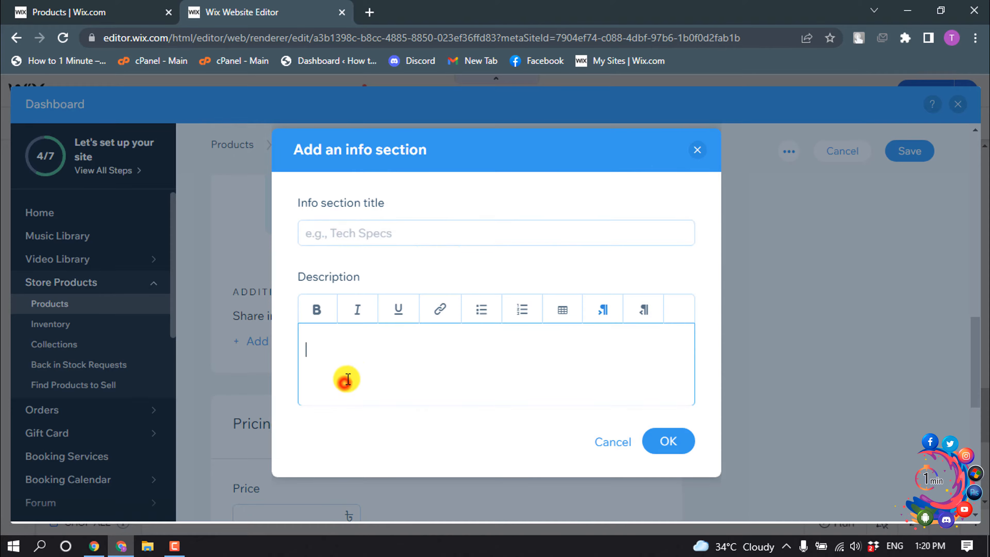
{"action": "left_click", "coordinate": [698, 150]}
Set the product's price to 500.
{"action": "scroll", "coordinate": [349, 404], "scroll_direction": "down", "scroll_amount": 4}
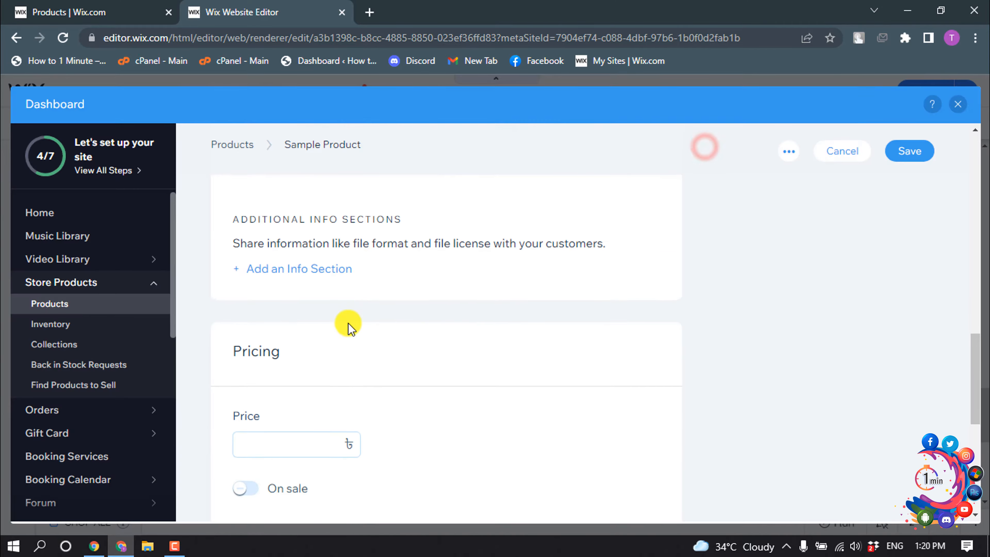
{"action": "left_click", "coordinate": [325, 381]}
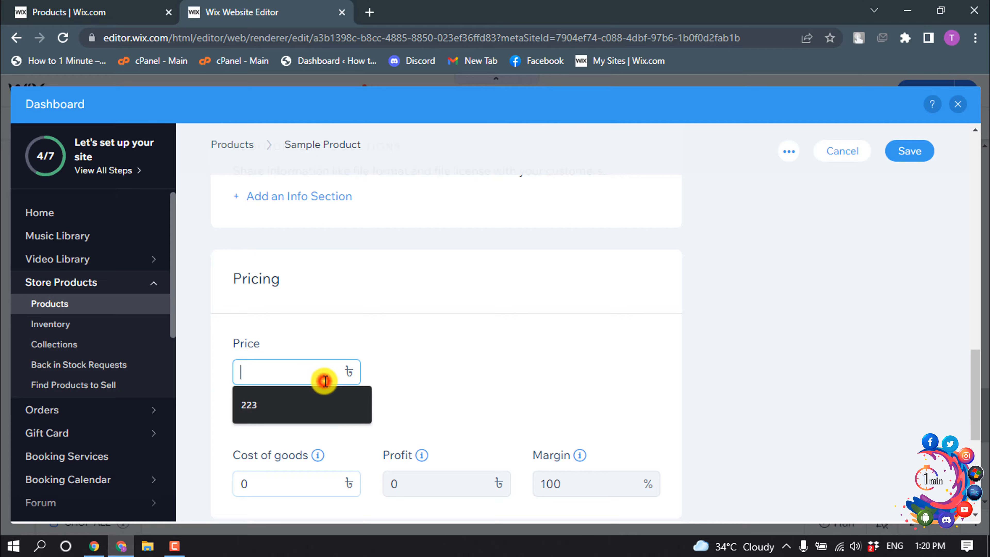
{"action": "left_click", "coordinate": [474, 331]}
{"action": "left_click", "coordinate": [302, 370]}
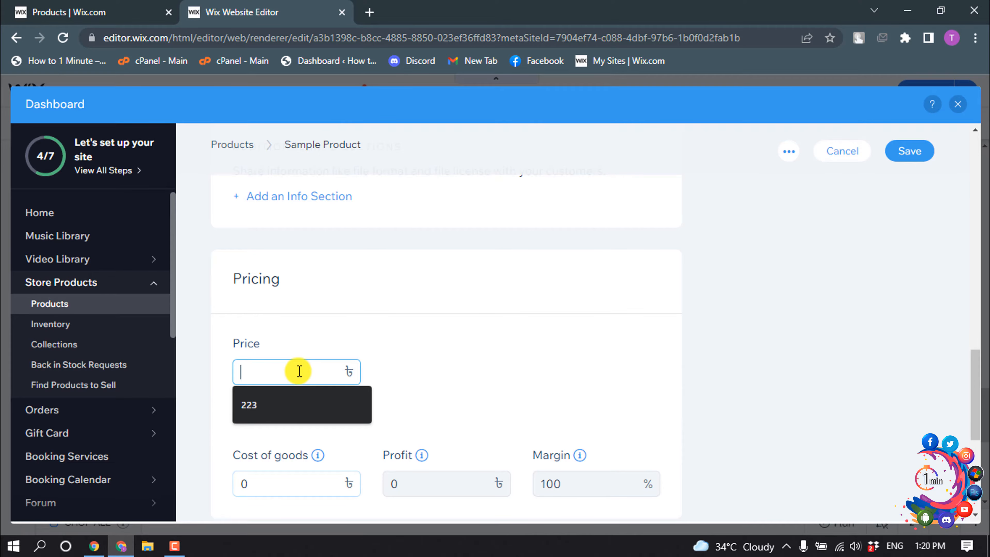
{"action": "type", "text": "500"}
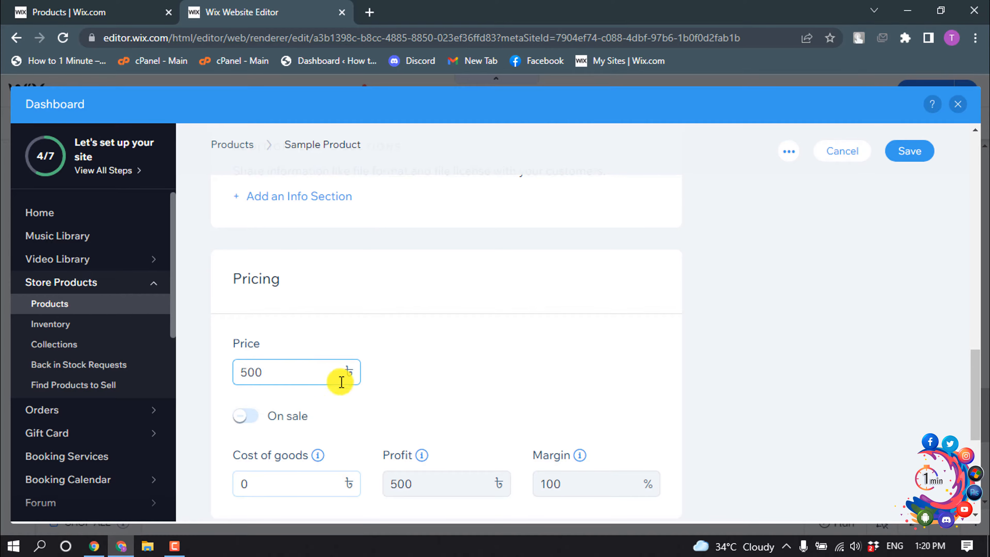
Put the product on sale with a discount of 50%.
{"action": "scroll", "coordinate": [390, 370], "scroll_direction": "down", "scroll_amount": 2}
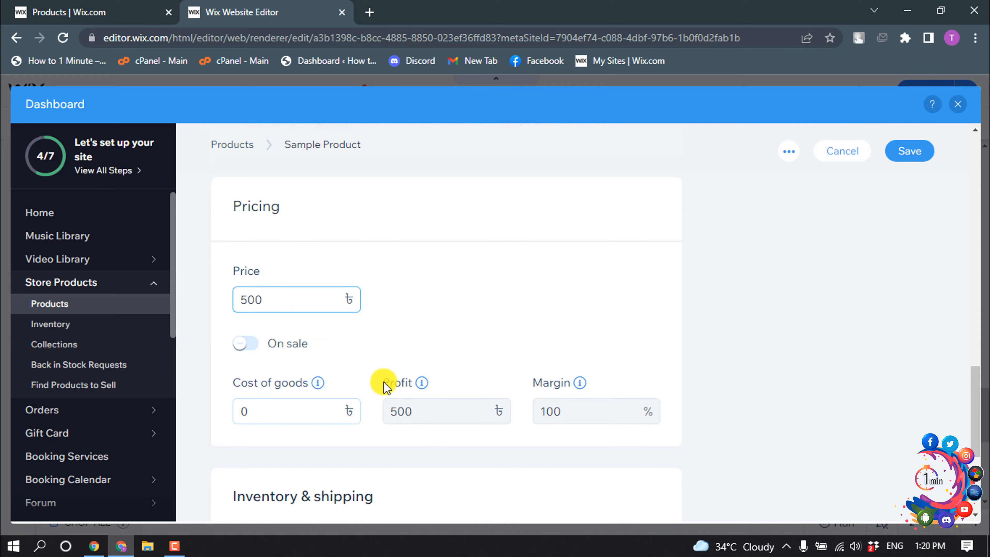
{"action": "left_click", "coordinate": [243, 344]}
{"action": "scroll", "coordinate": [277, 368], "scroll_direction": "down", "scroll_amount": 1}
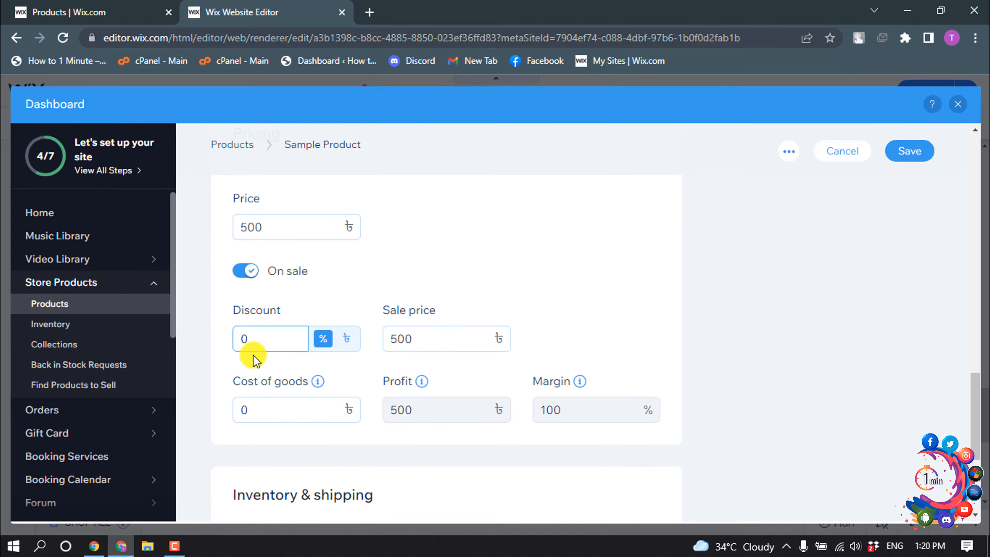
{"action": "left_click", "coordinate": [239, 338]}
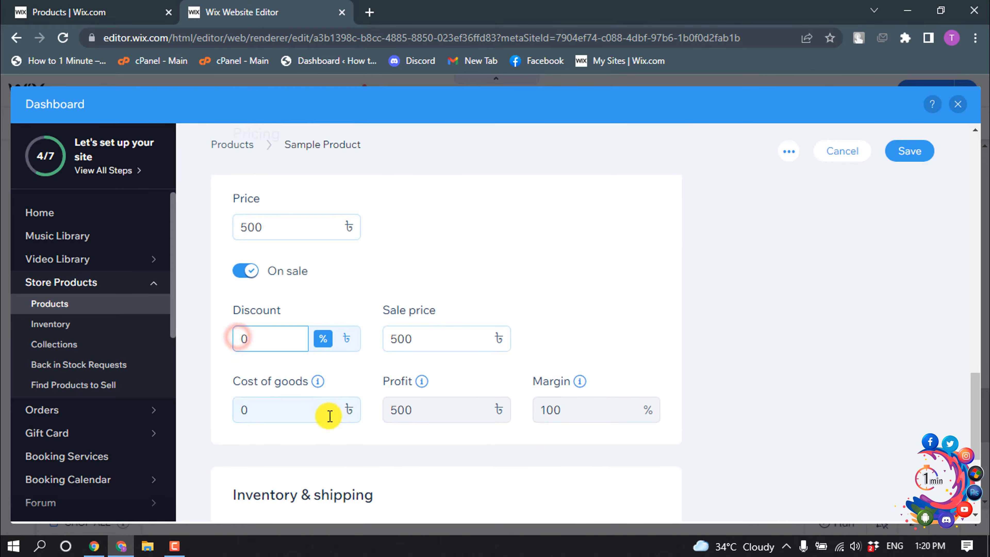
{"action": "type", "text": "4"}
{"action": "double_click", "coordinate": [259, 344]}
{"action": "type", "text": "5"}
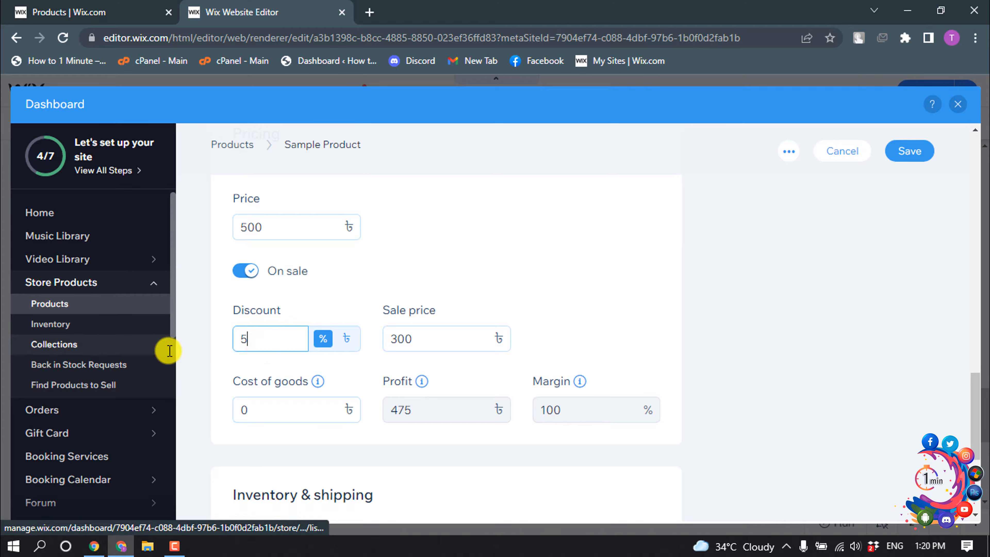
{"action": "type", "text": "0"}
Change the product's sale price to 450.
{"action": "double_click", "coordinate": [435, 340]}
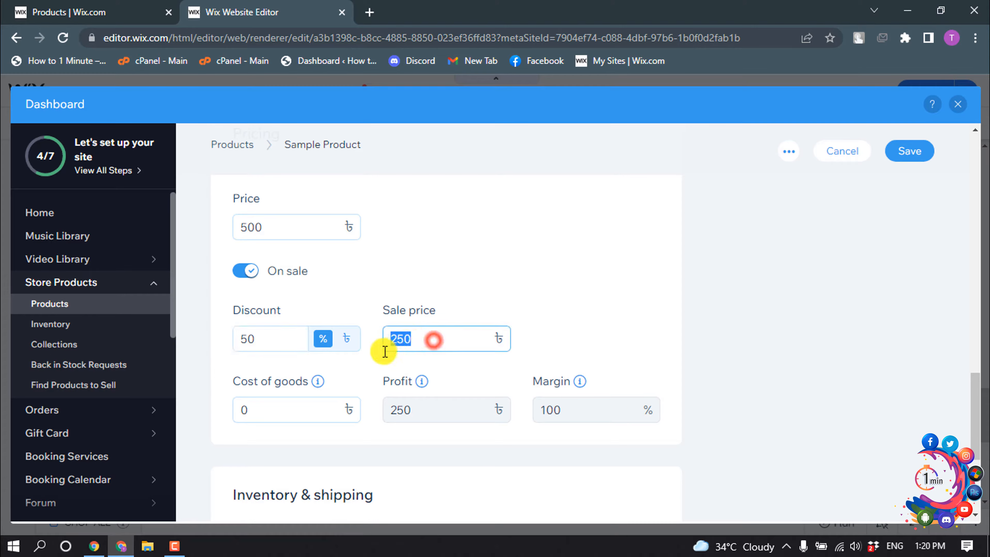
{"action": "type", "text": "4"}
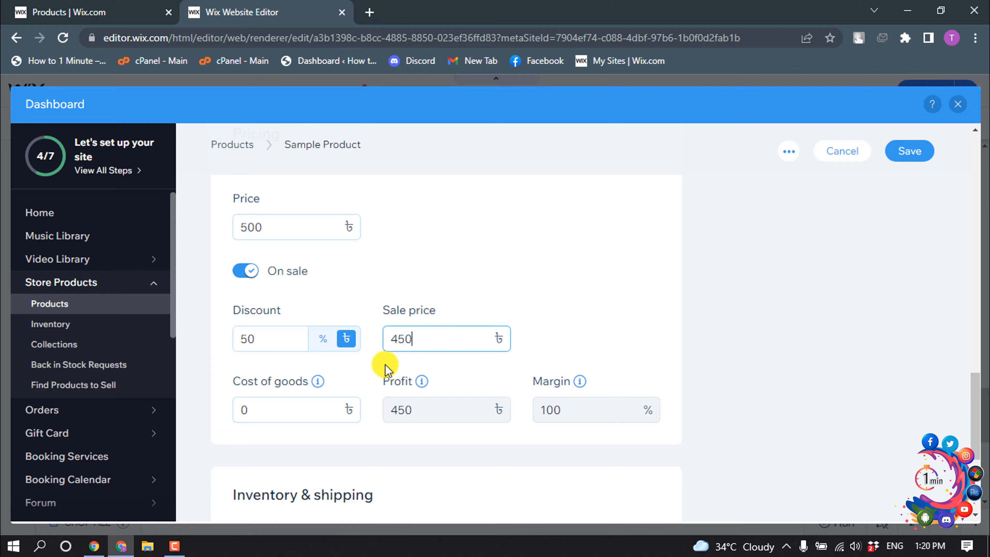
{"action": "left_click", "coordinate": [541, 275]}
Check the status options, SKU and shipping weight under Inventory & shipping, and save the product.
{"action": "scroll", "coordinate": [300, 402], "scroll_direction": "down", "scroll_amount": 2}
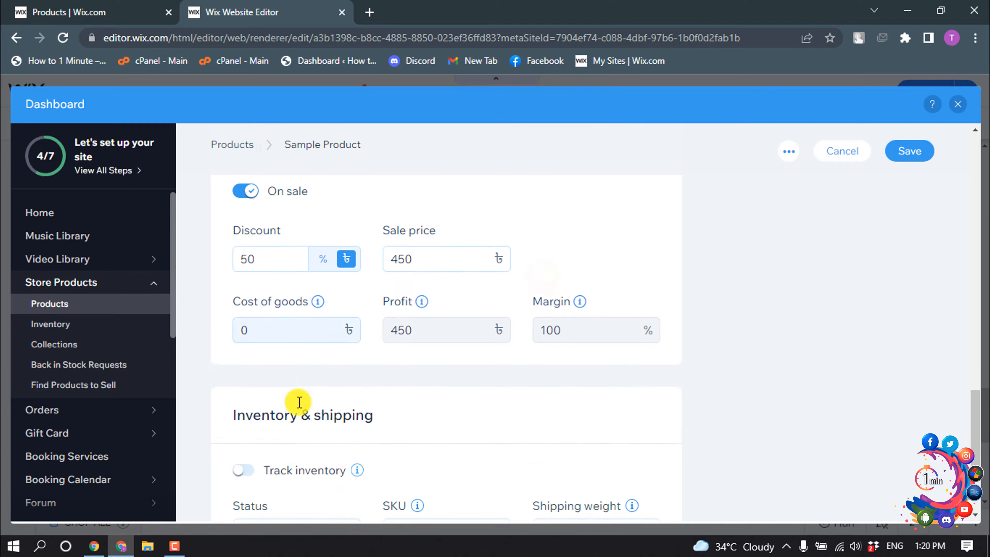
{"action": "scroll", "coordinate": [300, 402], "scroll_direction": "down", "scroll_amount": 3}
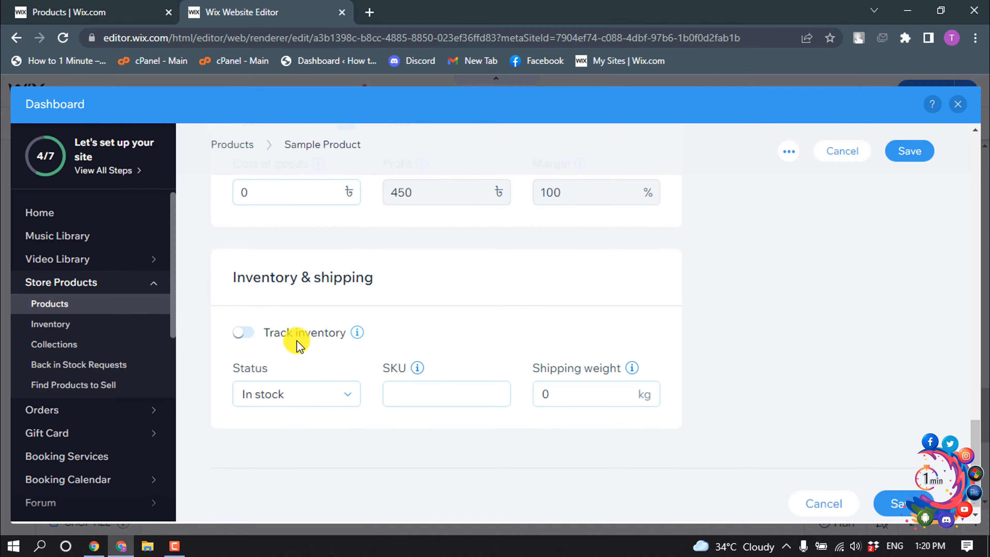
{"action": "left_click", "coordinate": [264, 398]}
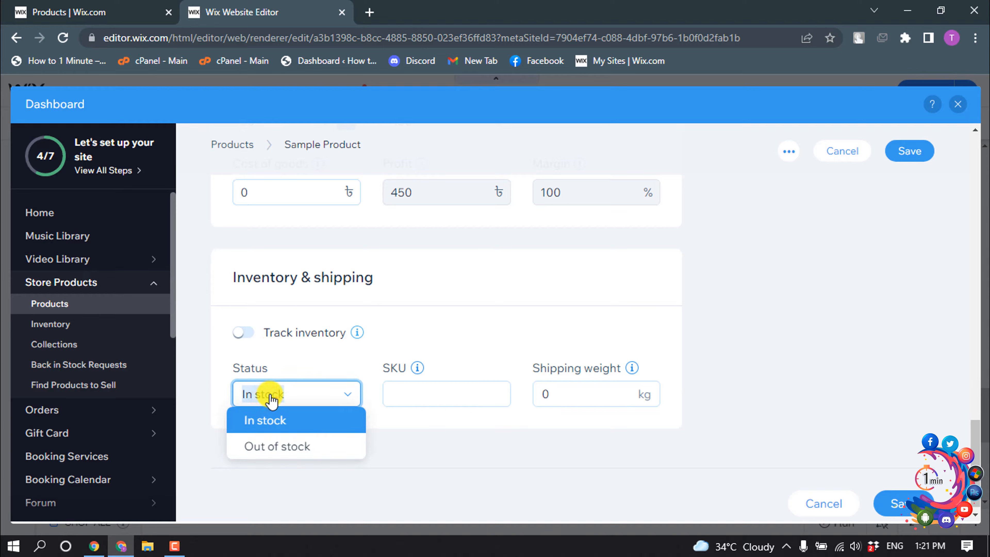
{"action": "left_click", "coordinate": [271, 400]}
{"action": "left_click", "coordinate": [270, 398]}
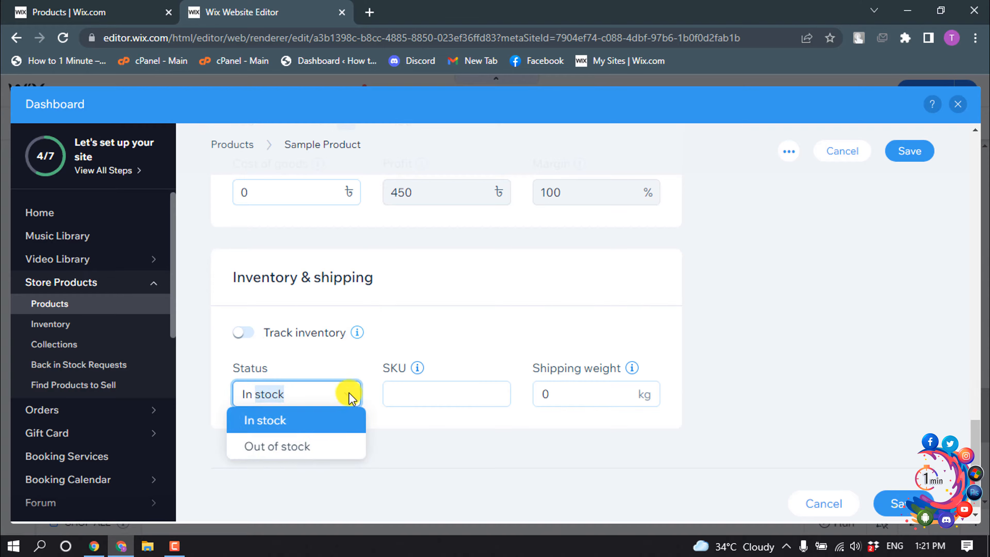
{"action": "left_click", "coordinate": [422, 404]}
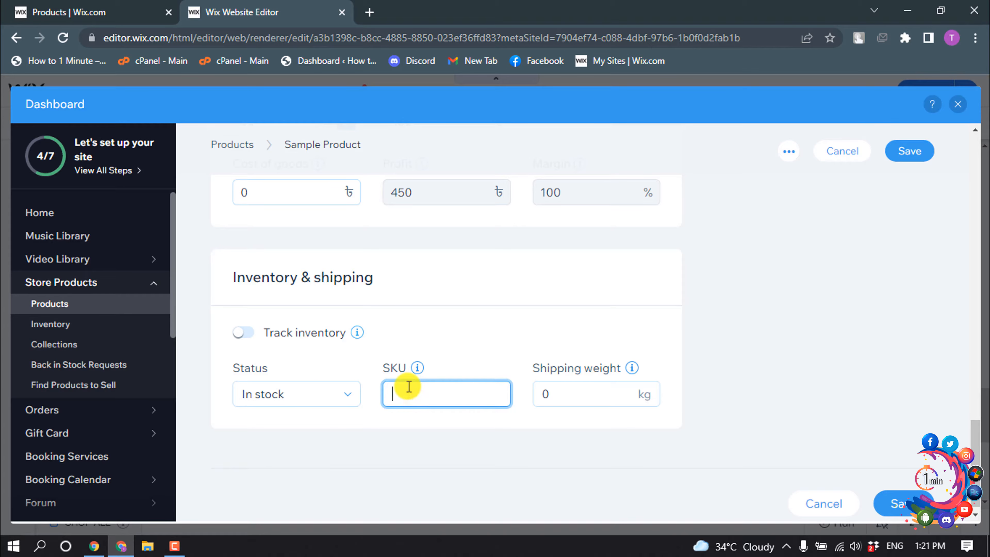
{"action": "left_click", "coordinate": [553, 390]}
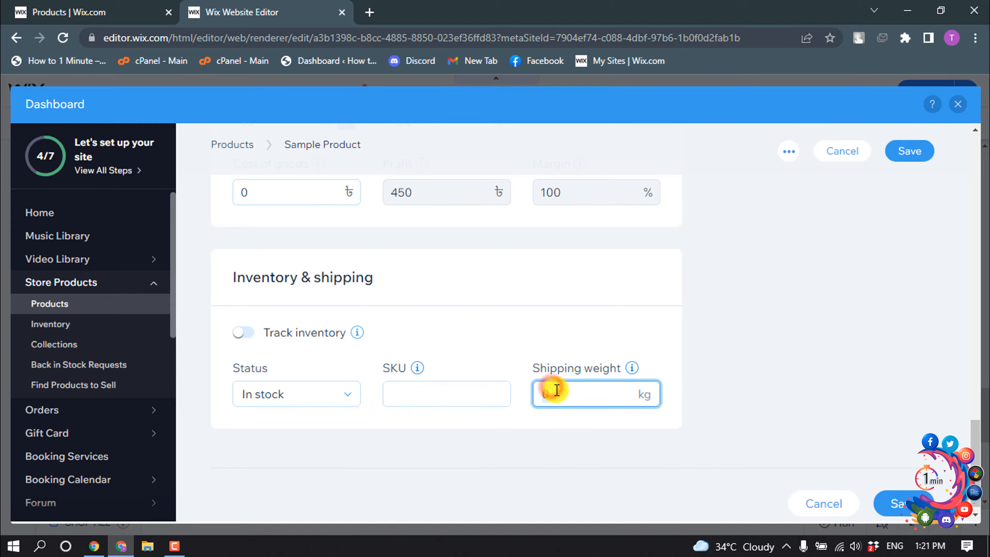
{"action": "scroll", "coordinate": [679, 341], "scroll_direction": "down", "scroll_amount": 1}
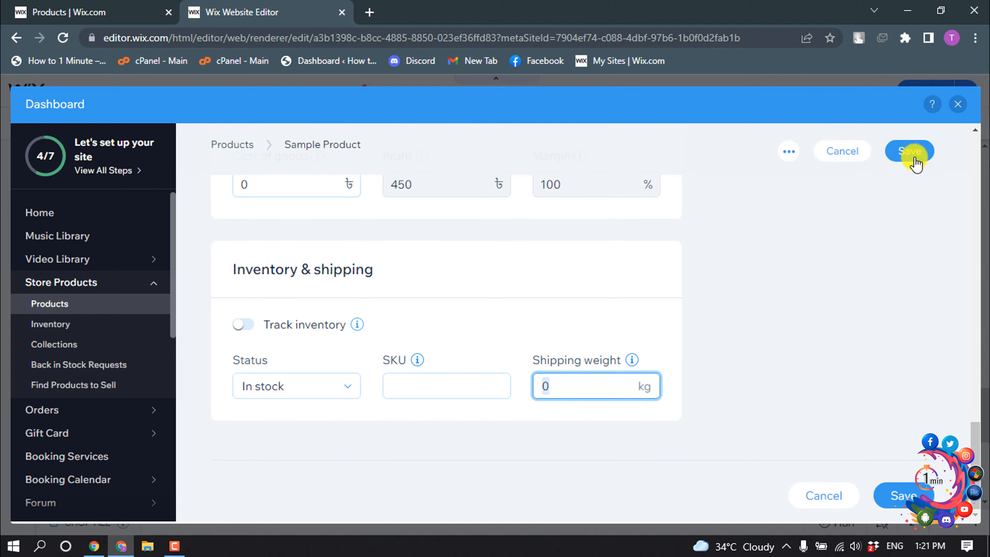
{"action": "left_click", "coordinate": [913, 156]}
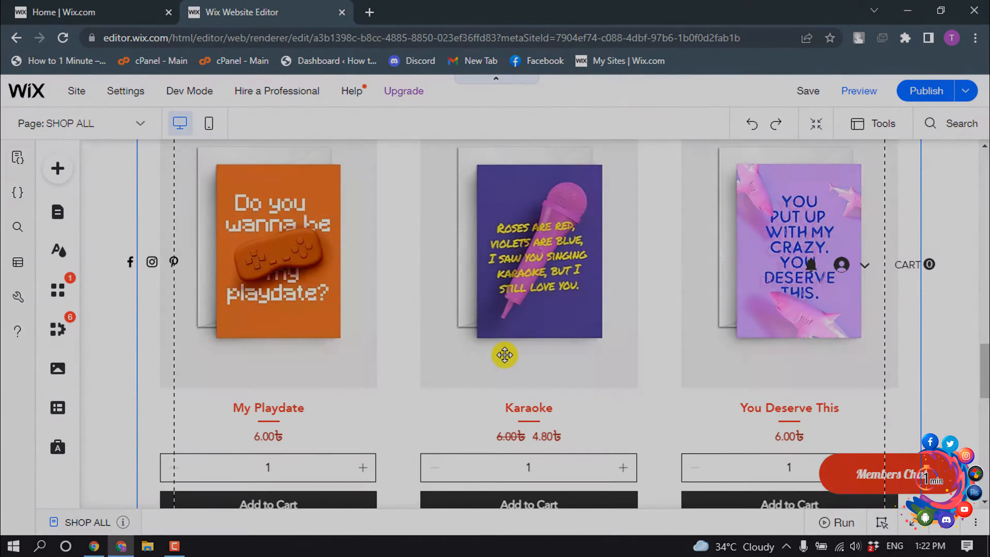
Look through the products displayed on the SHOP ALL page.
{"action": "scroll", "coordinate": [504, 355], "scroll_direction": "down", "scroll_amount": 4}
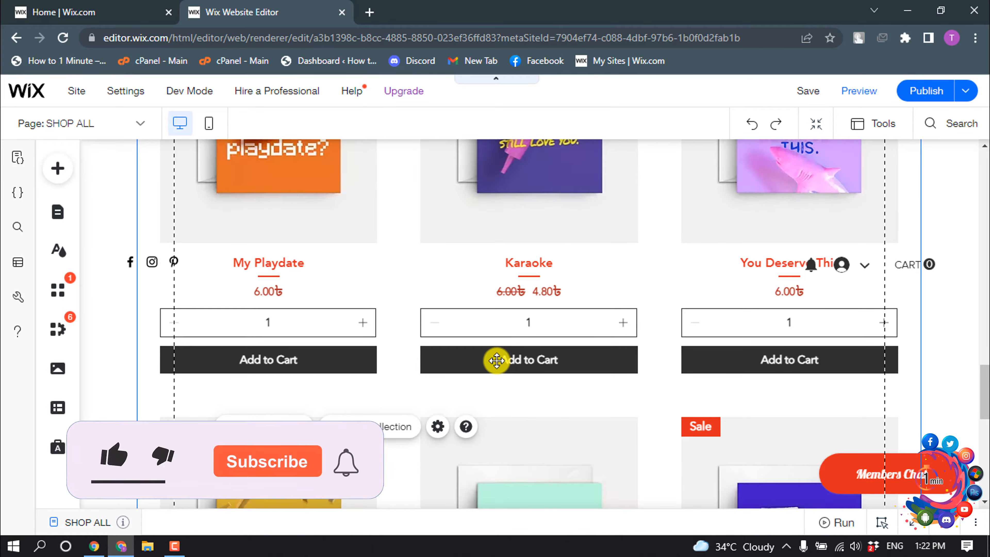
{"action": "scroll", "coordinate": [501, 359], "scroll_direction": "down", "scroll_amount": 3}
{"action": "scroll", "coordinate": [498, 360], "scroll_direction": "down", "scroll_amount": 3}
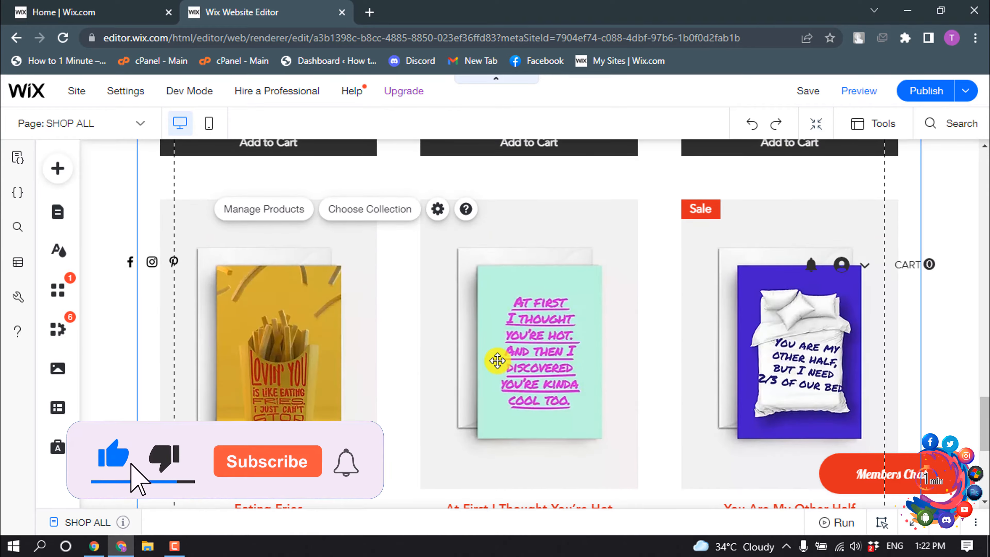
Switch to the site dashboard and open the Accept payments settings under eCommerce & Finance.
{"action": "left_click", "coordinate": [11, 8]}
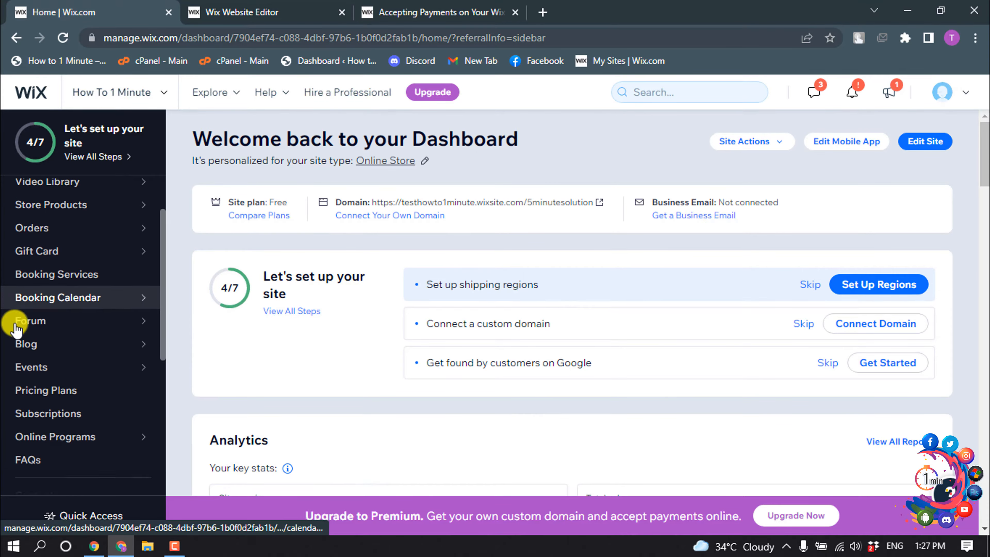
{"action": "scroll", "coordinate": [11, 327], "scroll_direction": "down", "scroll_amount": 8}
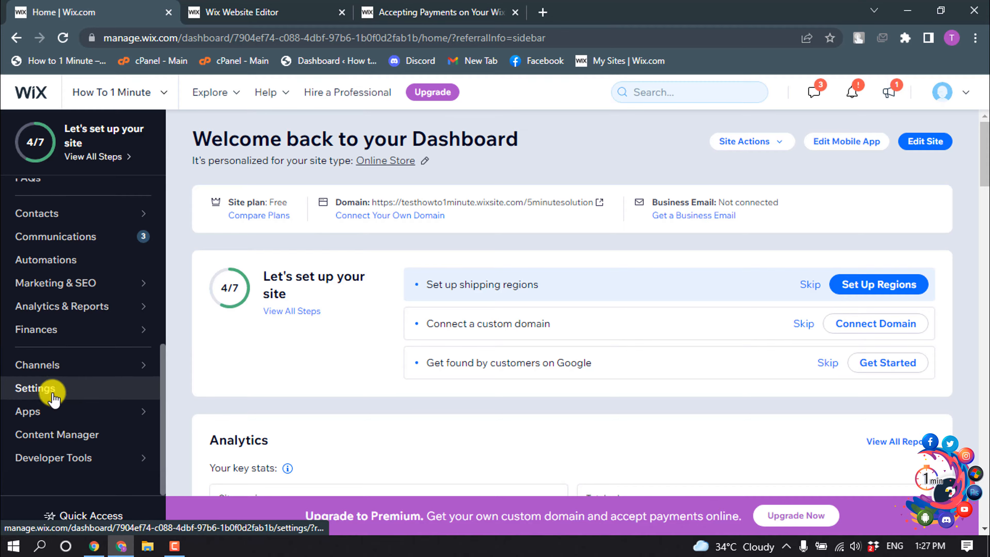
{"action": "left_click", "coordinate": [52, 393]}
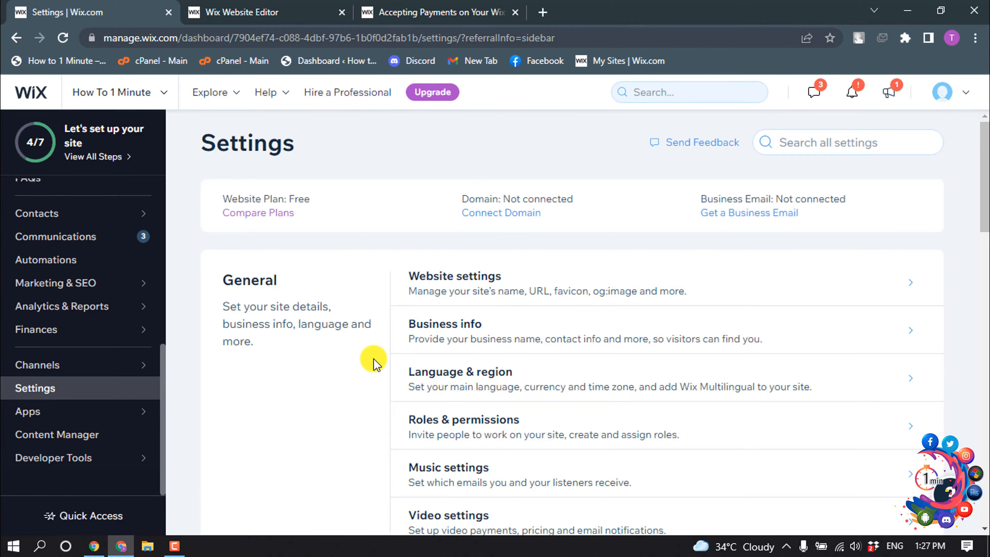
{"action": "scroll", "coordinate": [417, 320], "scroll_direction": "down", "scroll_amount": 5}
{"action": "scroll", "coordinate": [420, 320], "scroll_direction": "down", "scroll_amount": 2}
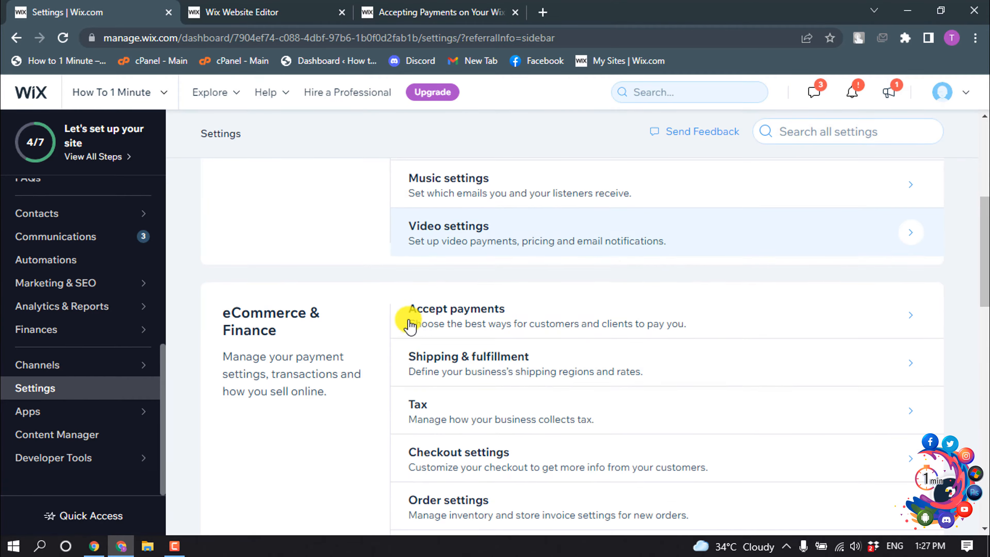
{"action": "left_click", "coordinate": [470, 315]}
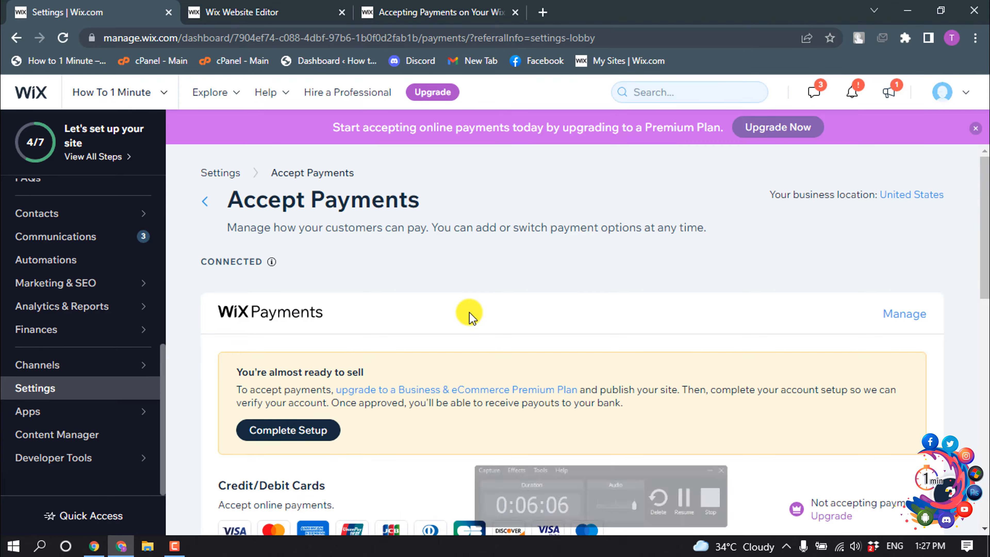
Examine the connected and not connected payment methods on the Accept Payments page.
{"action": "scroll", "coordinate": [483, 305], "scroll_direction": "down", "scroll_amount": 3}
{"action": "scroll", "coordinate": [483, 306], "scroll_direction": "down", "scroll_amount": 2}
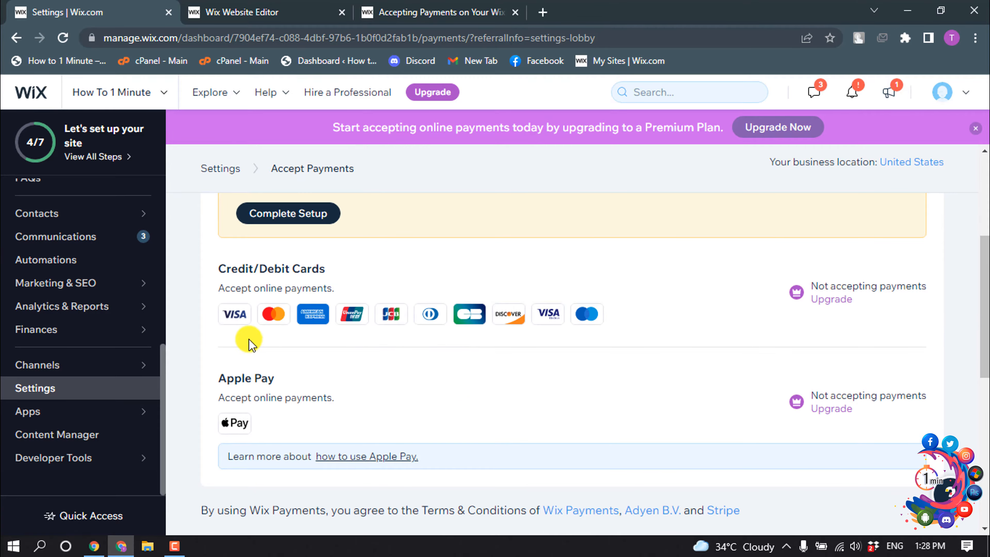
{"action": "scroll", "coordinate": [347, 333], "scroll_direction": "down", "scroll_amount": 7}
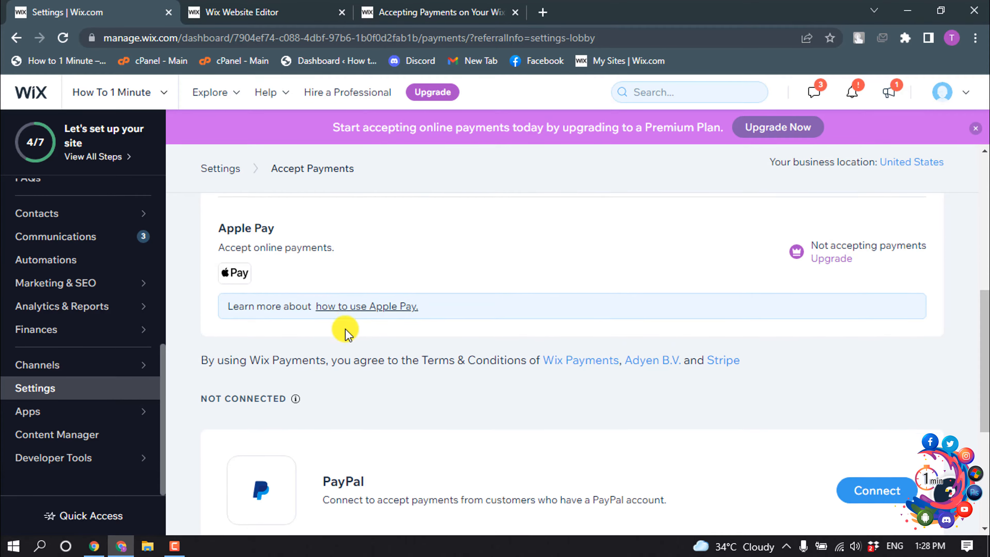
{"action": "scroll", "coordinate": [396, 343], "scroll_direction": "down", "scroll_amount": 3}
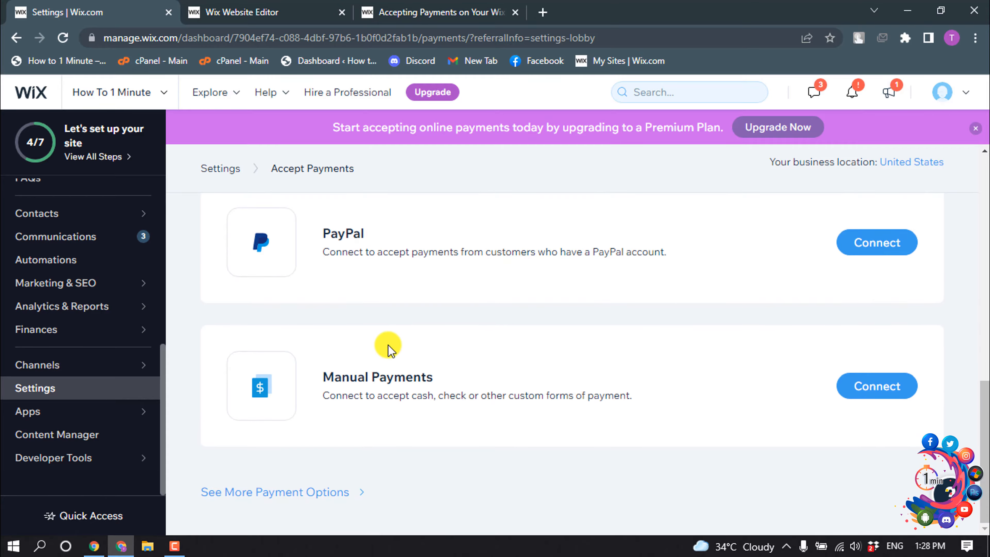
{"action": "scroll", "coordinate": [386, 347], "scroll_direction": "up", "scroll_amount": 9}
{"action": "scroll", "coordinate": [351, 410], "scroll_direction": "down", "scroll_amount": 9}
Look through the additional payment providers under More Payment Options and return to the Wix Website Editor.
{"action": "left_click", "coordinate": [267, 493]}
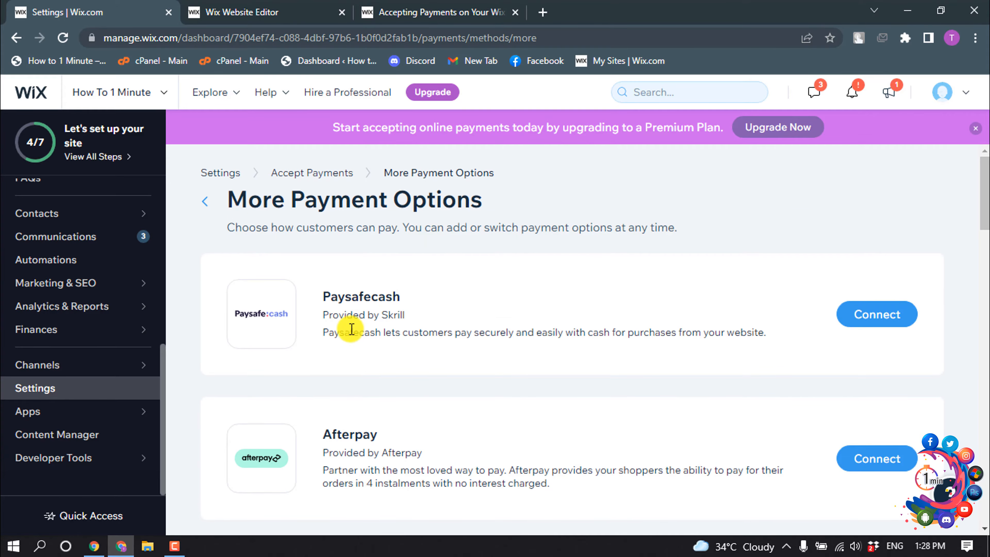
{"action": "scroll", "coordinate": [435, 308], "scroll_direction": "down", "scroll_amount": 7}
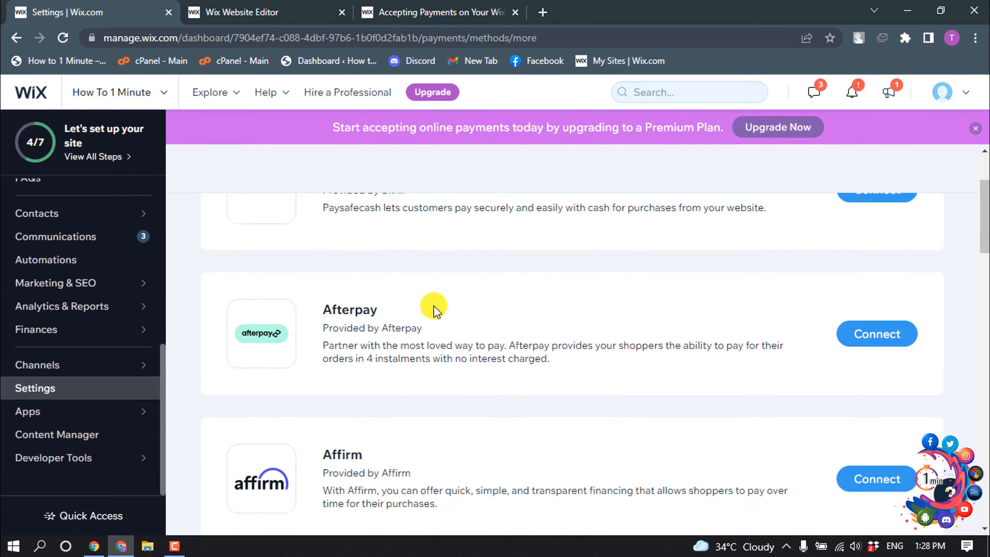
{"action": "scroll", "coordinate": [435, 308], "scroll_direction": "down", "scroll_amount": 20}
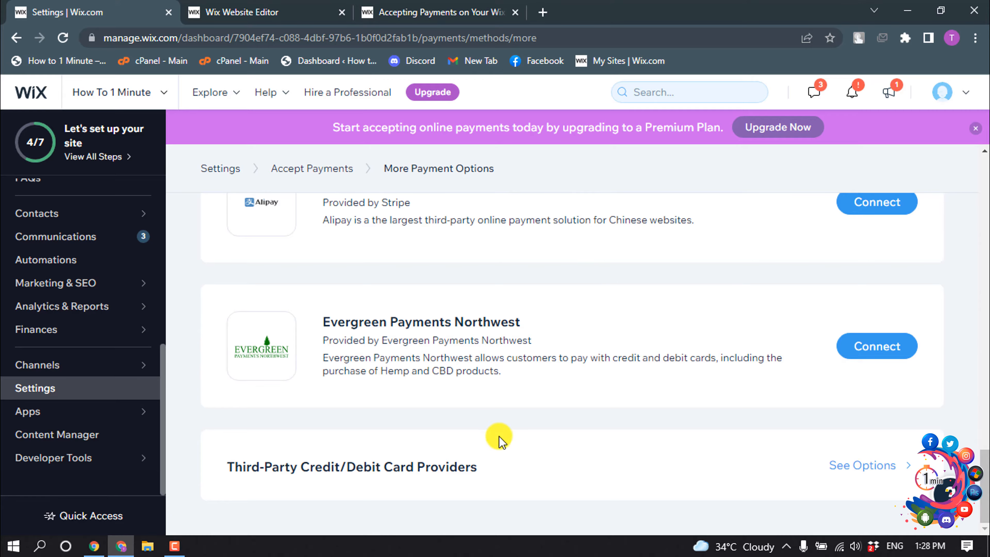
{"action": "scroll", "coordinate": [501, 429], "scroll_direction": "up", "scroll_amount": 20}
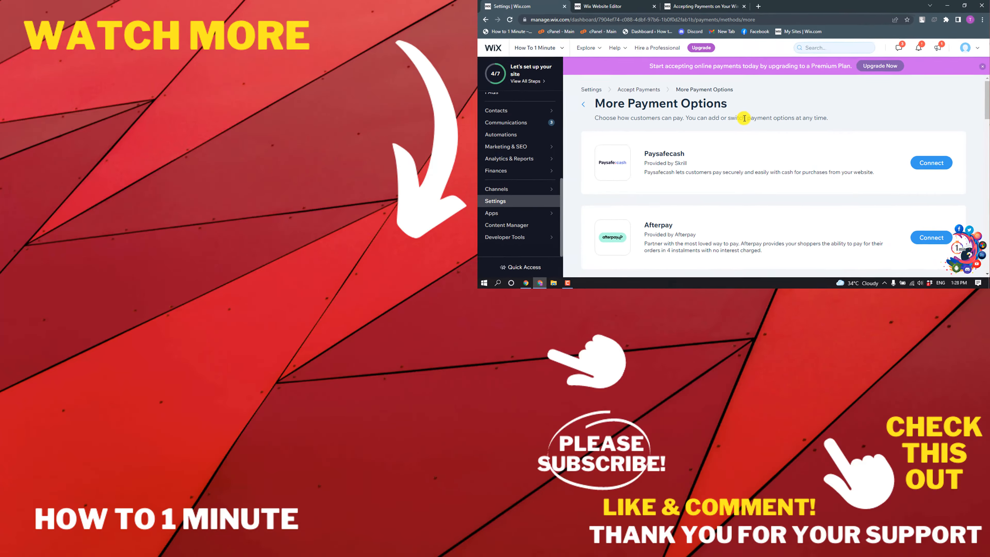
{"action": "left_click", "coordinate": [628, 3]}
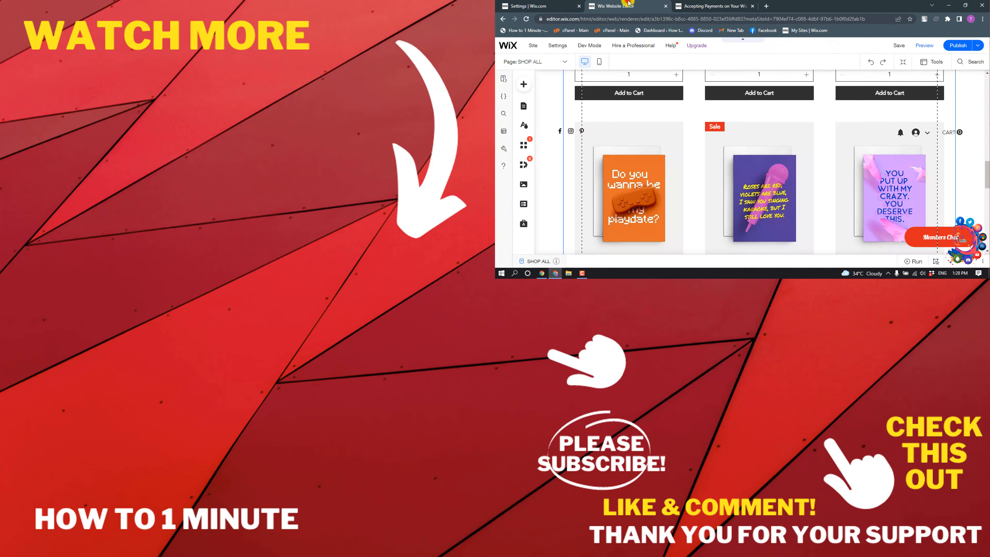